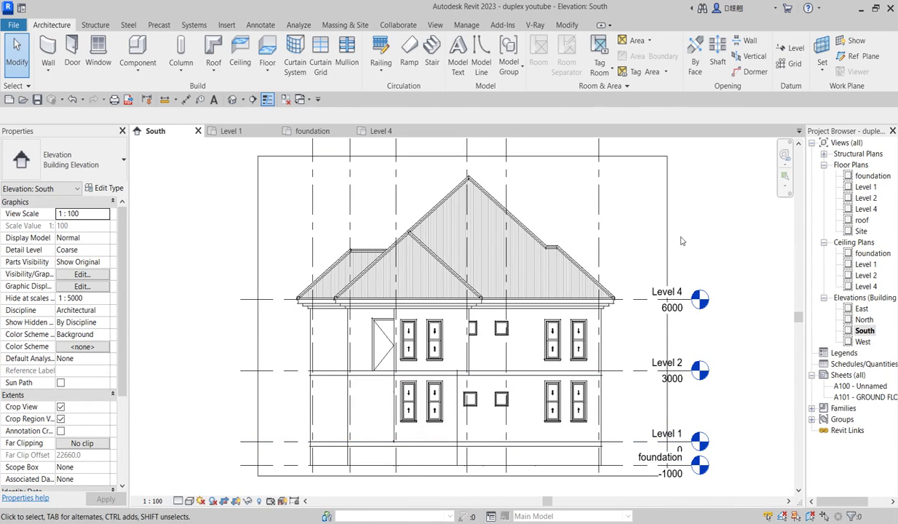
# Step: Open the foundation floor plan and zoom to show the duplex walls on grids 1–6 and A–D
pyautogui.scroll(2, 368, 308)
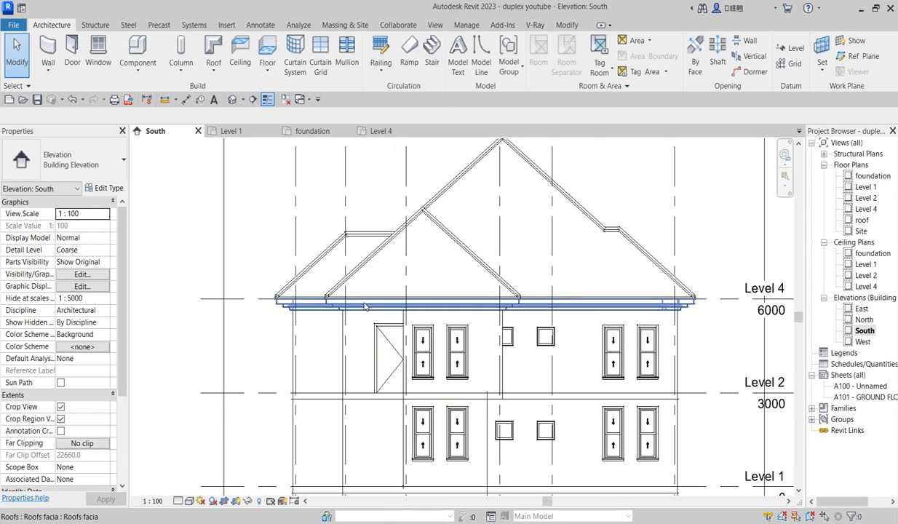
pyautogui.scroll(-2, 500, 337)
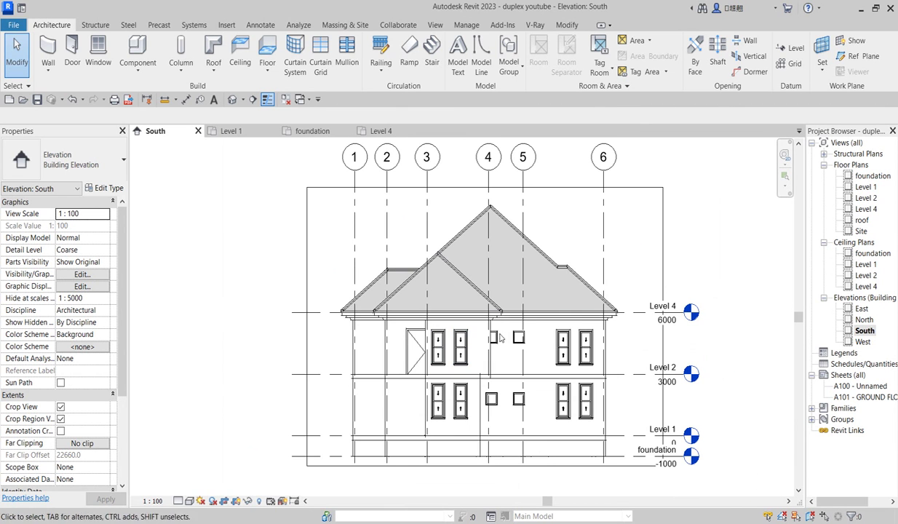
pyautogui.scroll(2, 433, 378)
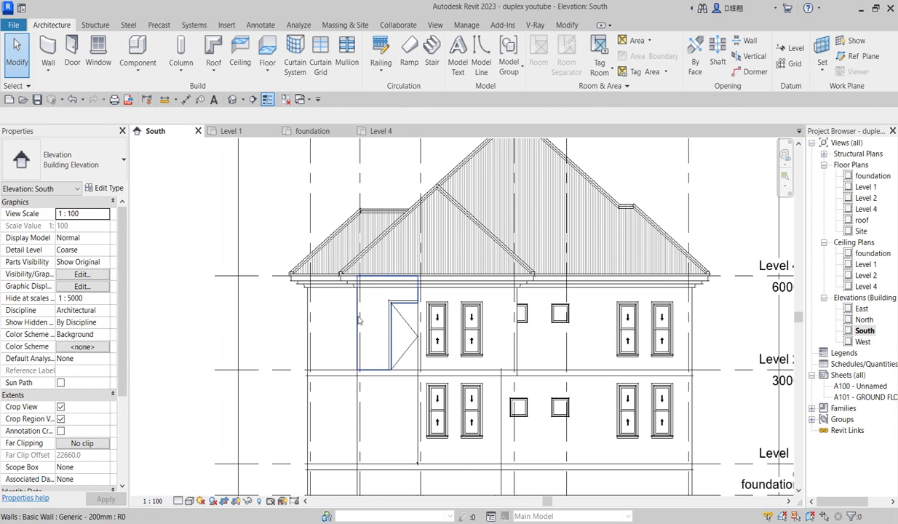
pyautogui.scroll(1, 371, 300)
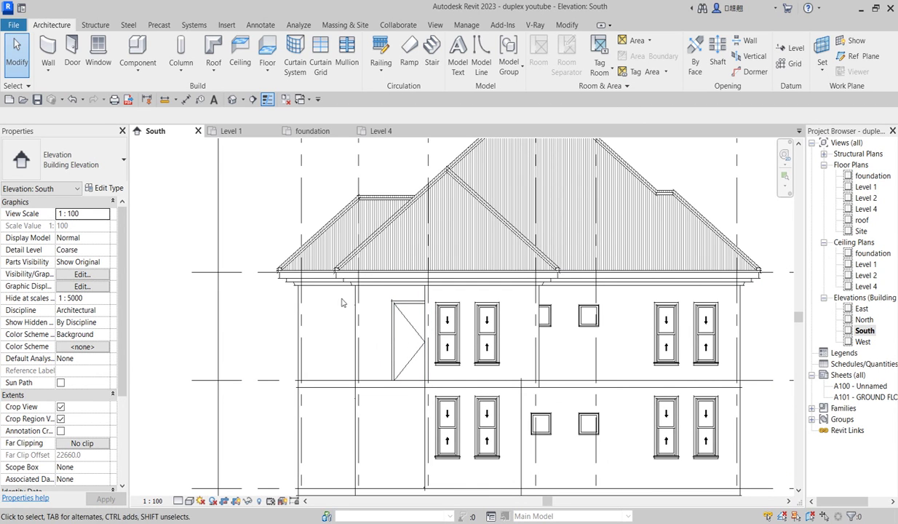
pyautogui.scroll(-3, 341, 302)
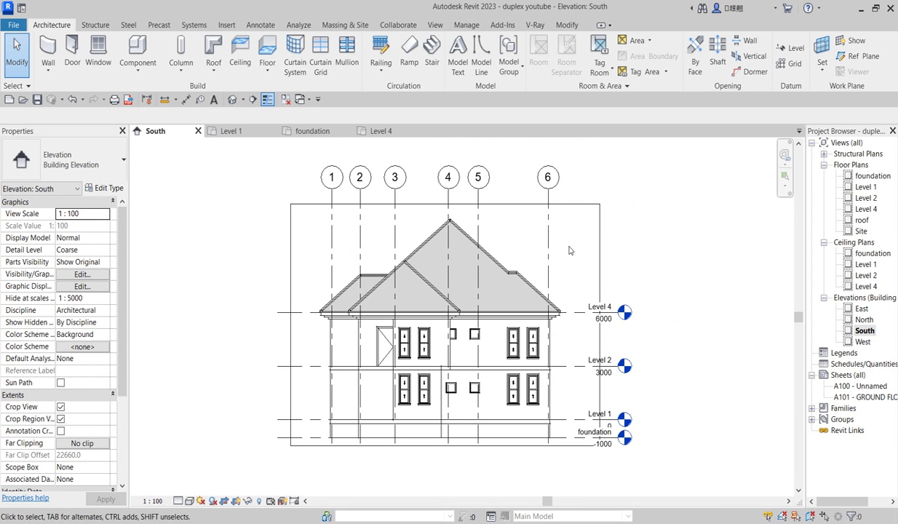
pyautogui.doubleClick(870, 177)
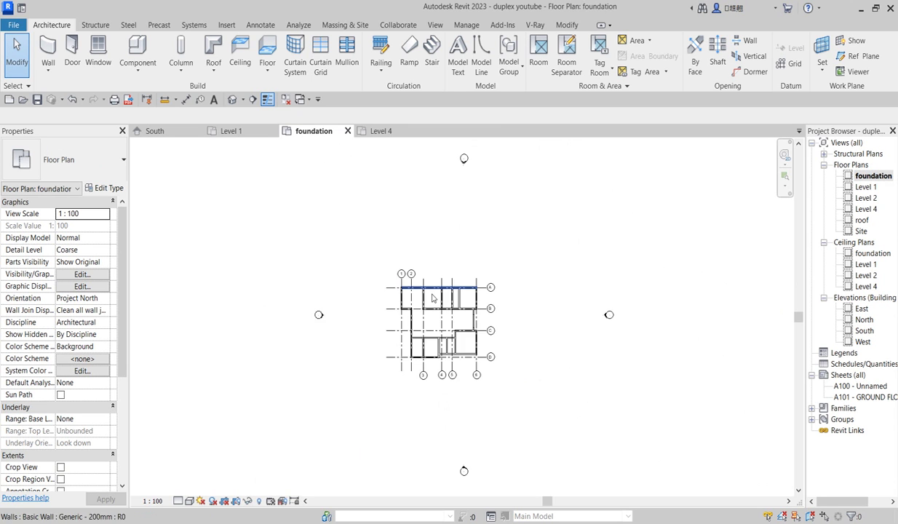
pyautogui.scroll(-2, 423, 271)
pyautogui.scroll(1, 439, 224)
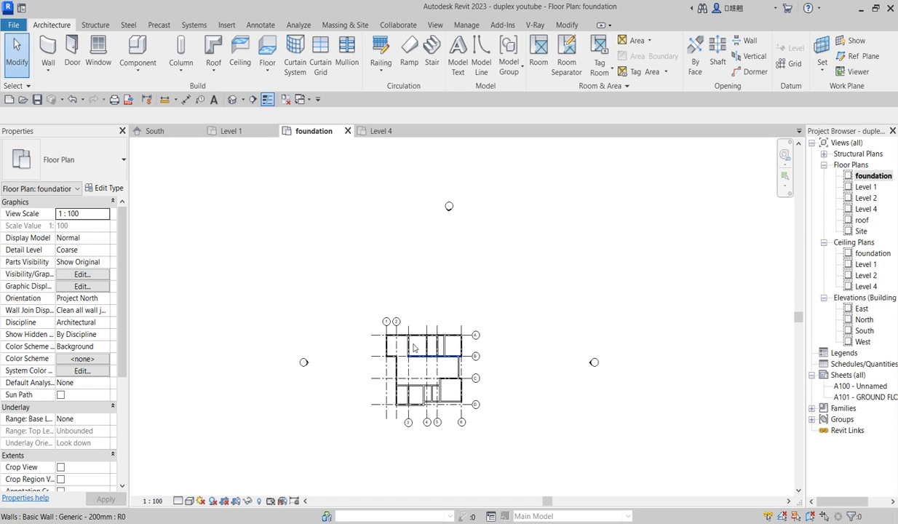
pyautogui.scroll(2, 397, 413)
pyautogui.scroll(-3, 349, 306)
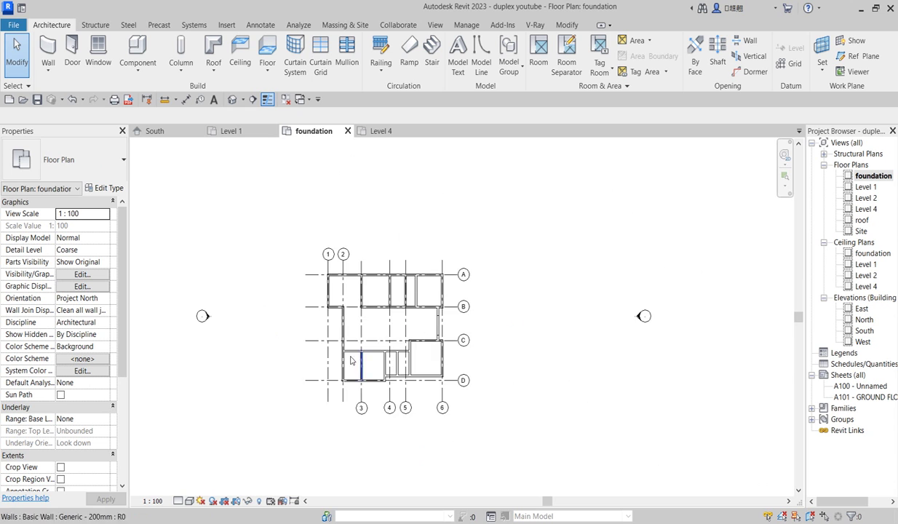
pyautogui.scroll(4, 342, 299)
pyautogui.scroll(-3, 349, 233)
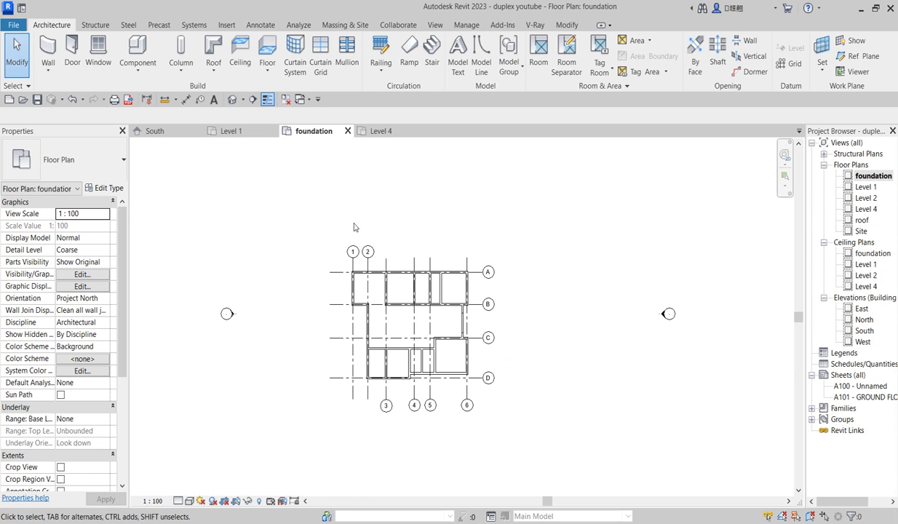
pyautogui.scroll(-2, 330, 218)
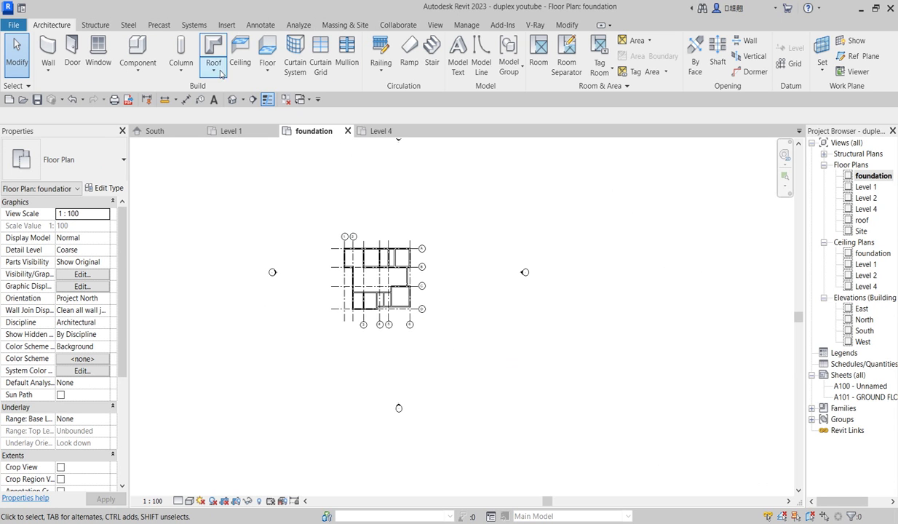
# Step: Create a toposurface of about 3083.511 m² by placing points around the duplex
pyautogui.click(347, 25)
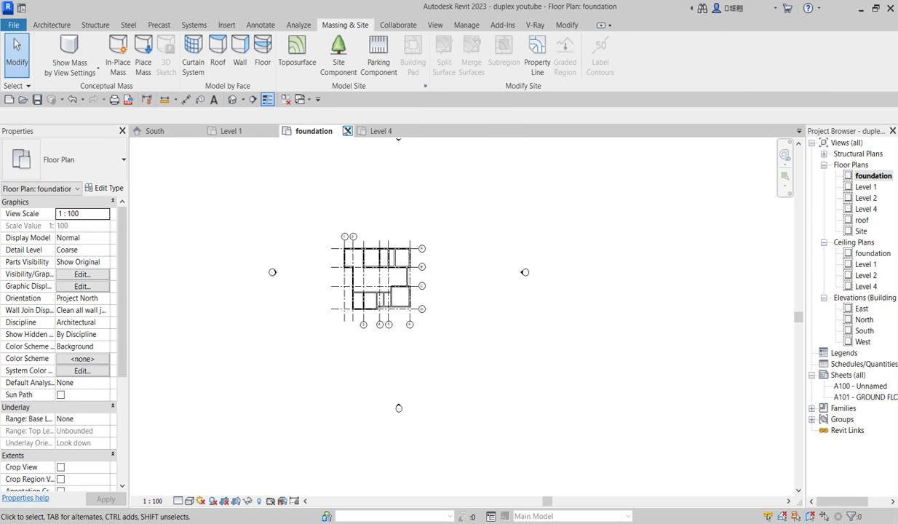
pyautogui.click(297, 55)
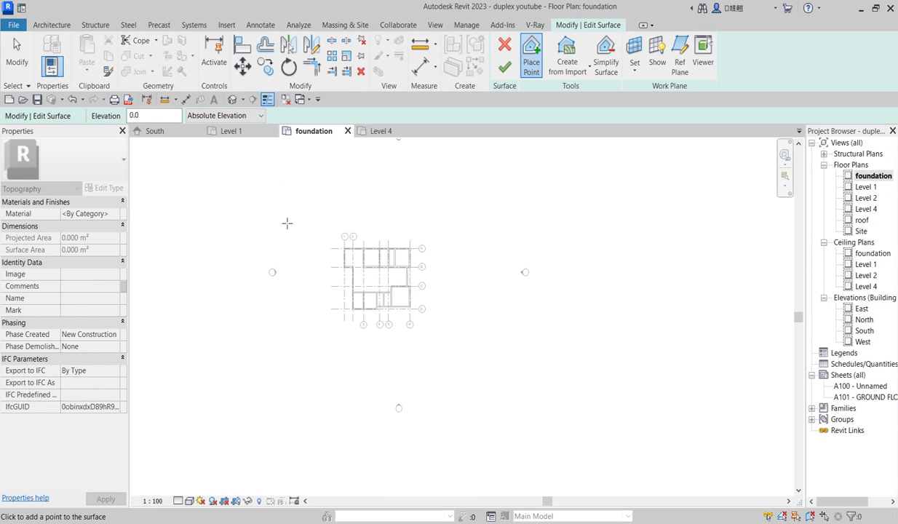
pyautogui.scroll(-1, 369, 333)
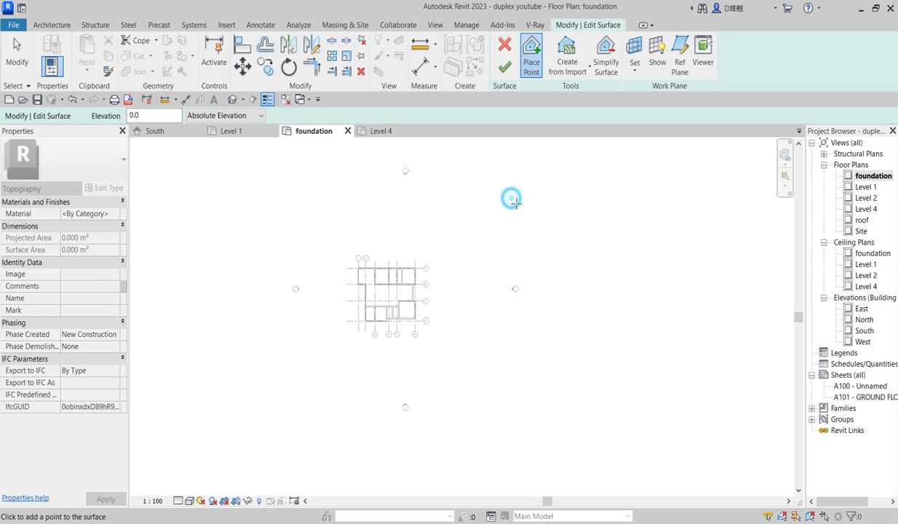
pyautogui.click(534, 451)
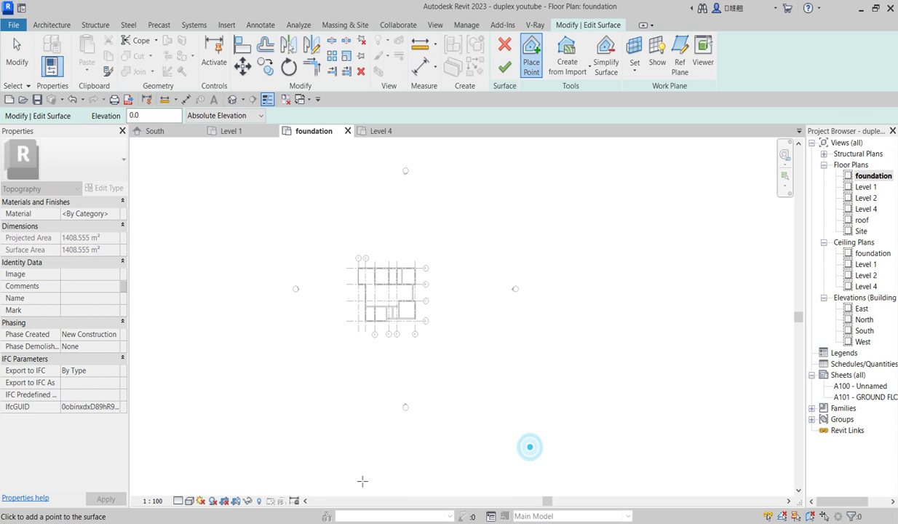
pyautogui.click(258, 463)
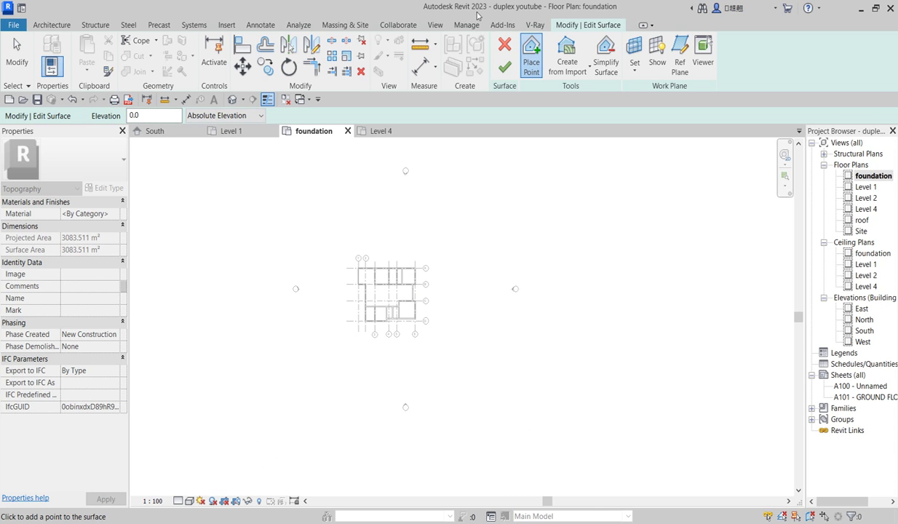
pyautogui.click(504, 68)
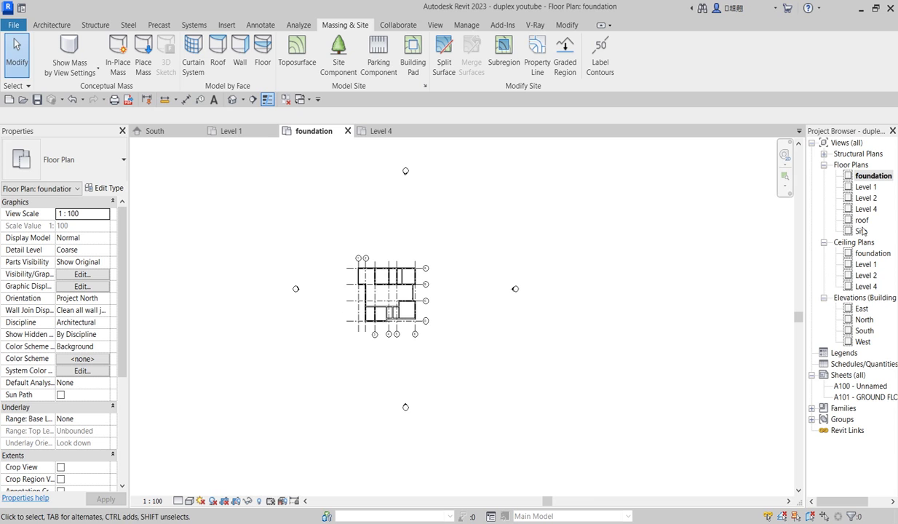
# Step: View the Site plan, then the South elevation, and select the toposurface beneath the house
pyautogui.doubleClick(861, 231)
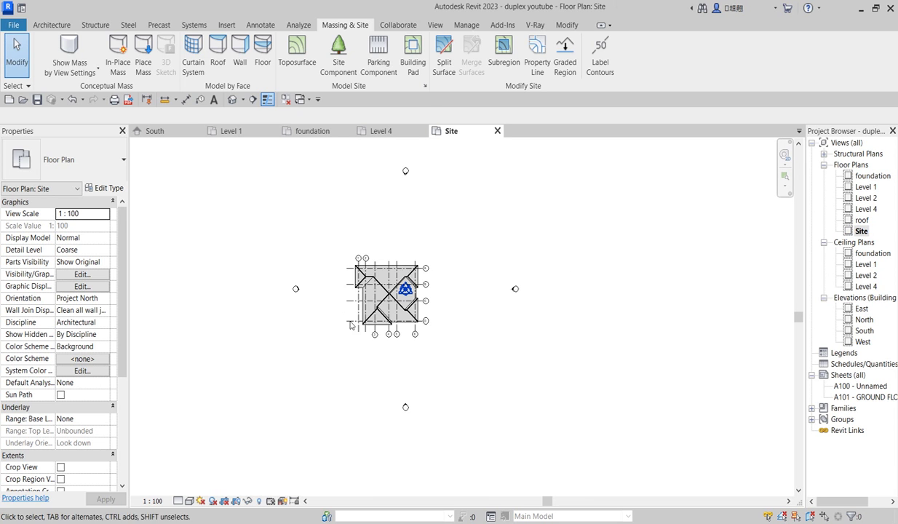
pyautogui.scroll(-4, 469, 276)
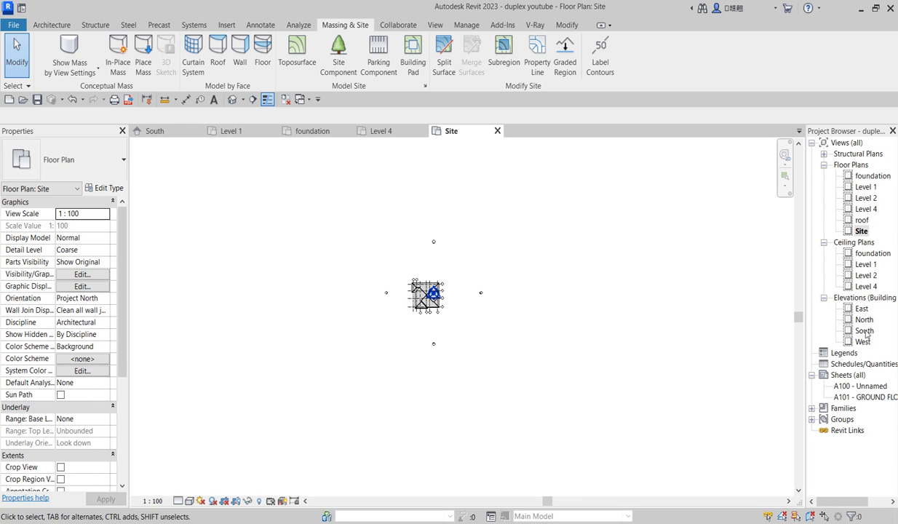
pyautogui.doubleClick(864, 332)
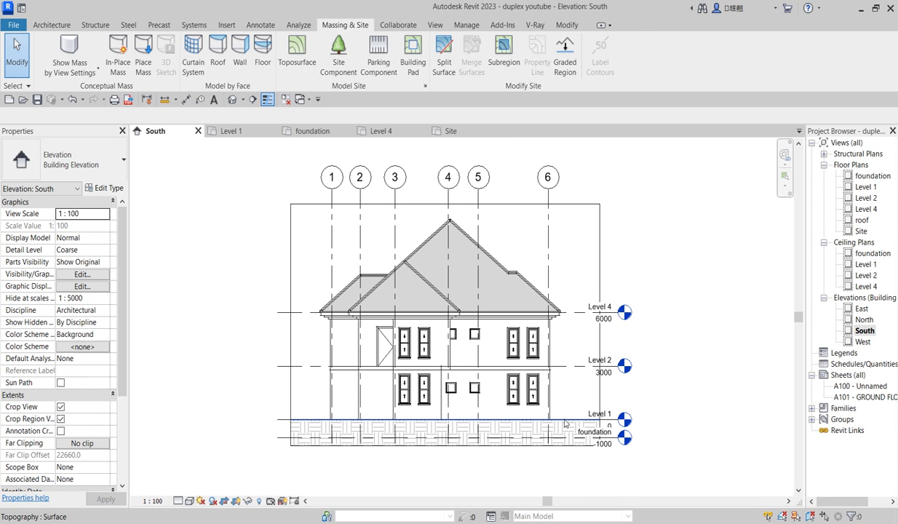
pyautogui.click(565, 424)
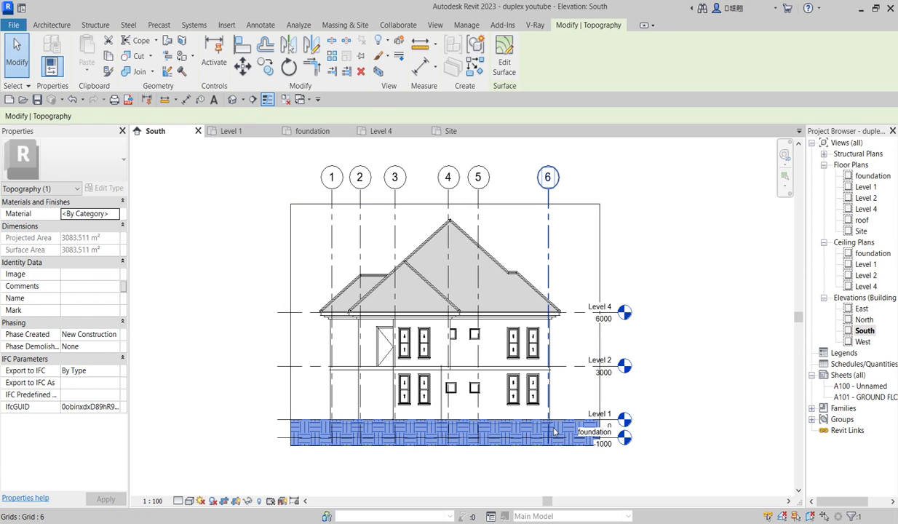
pyautogui.scroll(3, 444, 371)
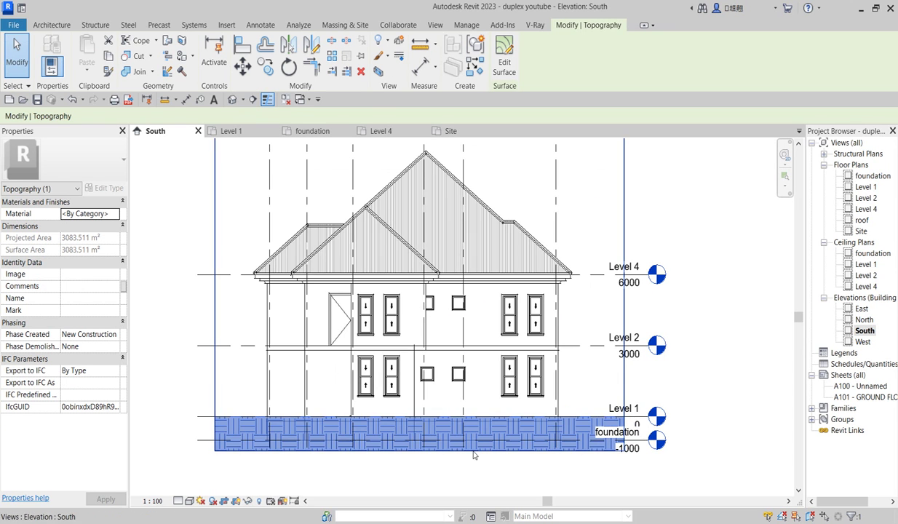
pyautogui.scroll(2, 567, 480)
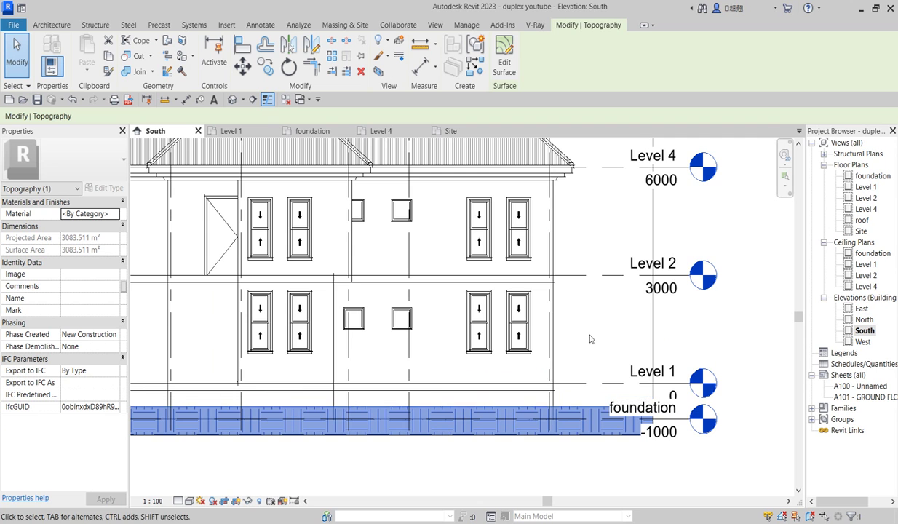
pyautogui.scroll(2, 566, 447)
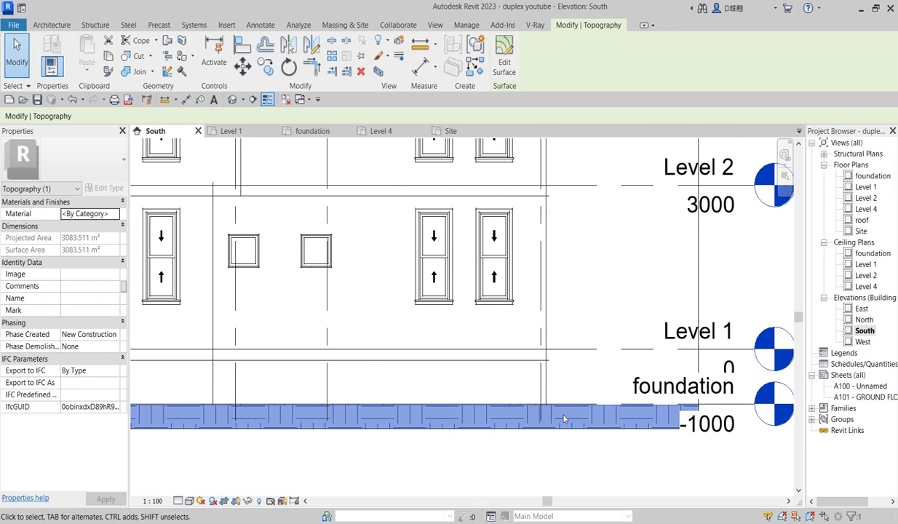
# Step: Edit the toposurface, visit the Site, foundation, Level 2 and Level 1 plans, then finish unchanged
pyautogui.click(504, 64)
pyautogui.scroll(-1, 523, 391)
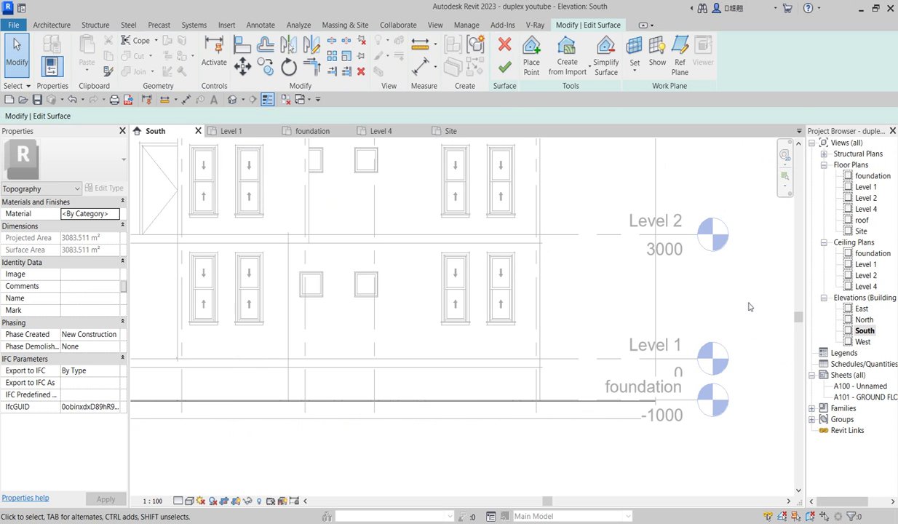
pyautogui.click(873, 177)
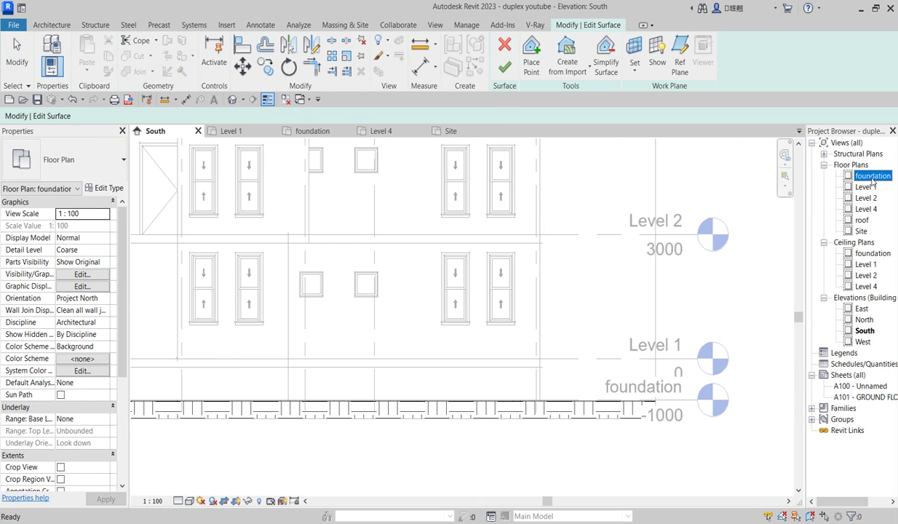
pyautogui.doubleClick(861, 232)
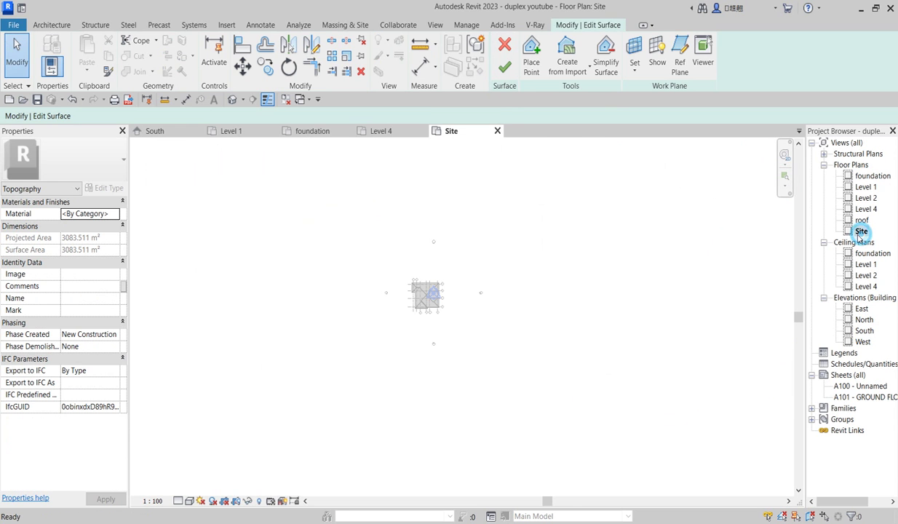
pyautogui.doubleClick(870, 177)
pyautogui.doubleClick(866, 195)
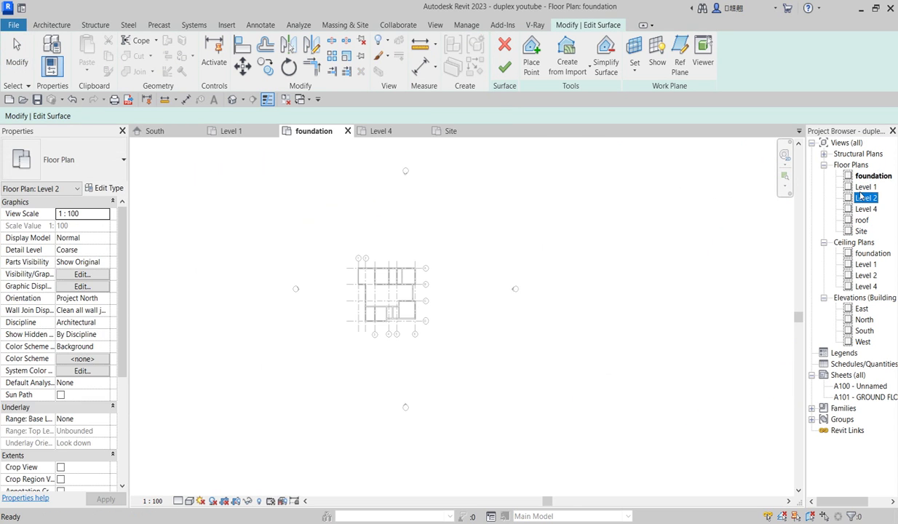
pyautogui.doubleClick(861, 188)
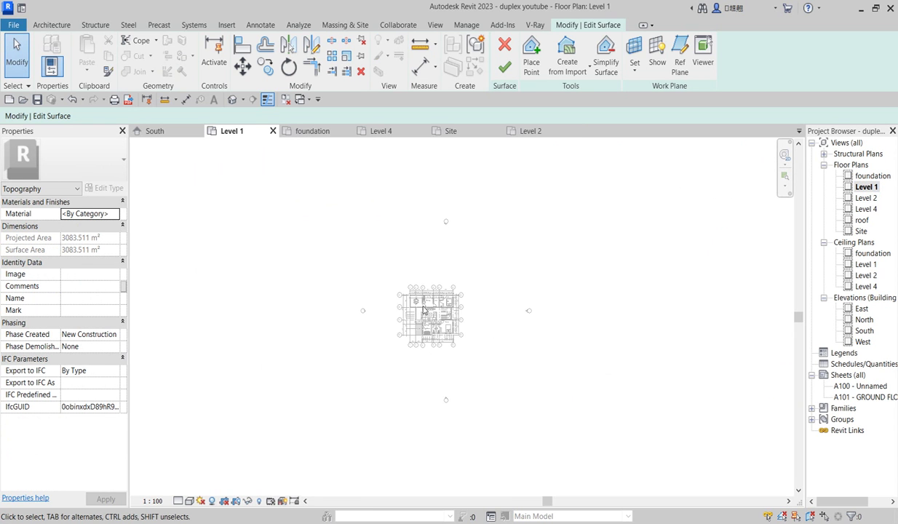
pyautogui.moveTo(241, 186); pyautogui.dragTo(542, 265)
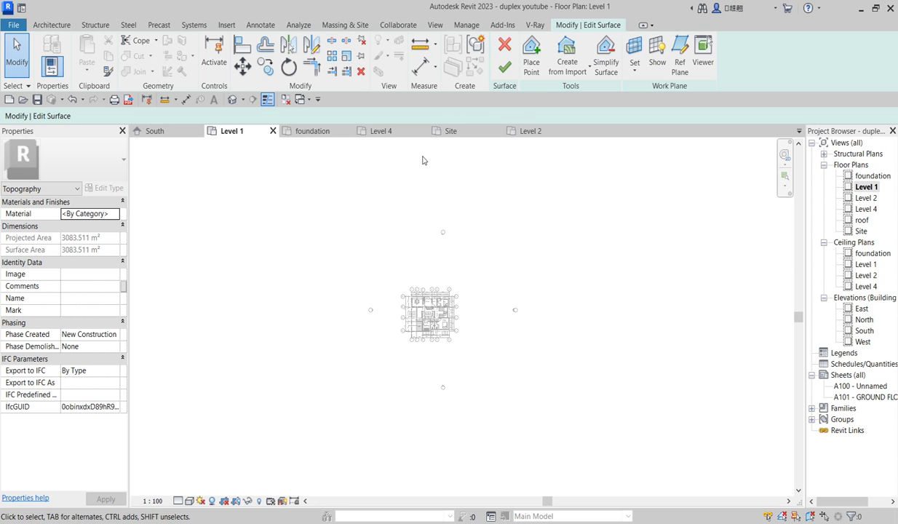
pyautogui.click(504, 70)
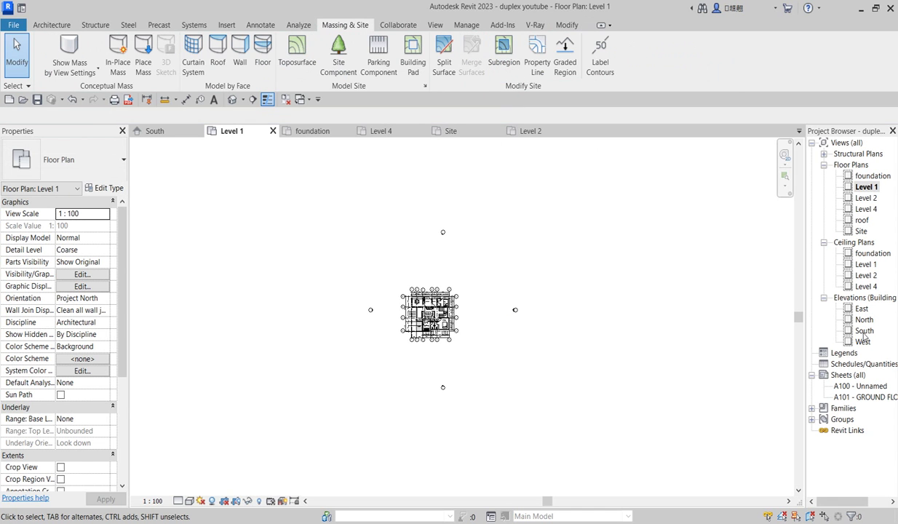
pyautogui.doubleClick(864, 331)
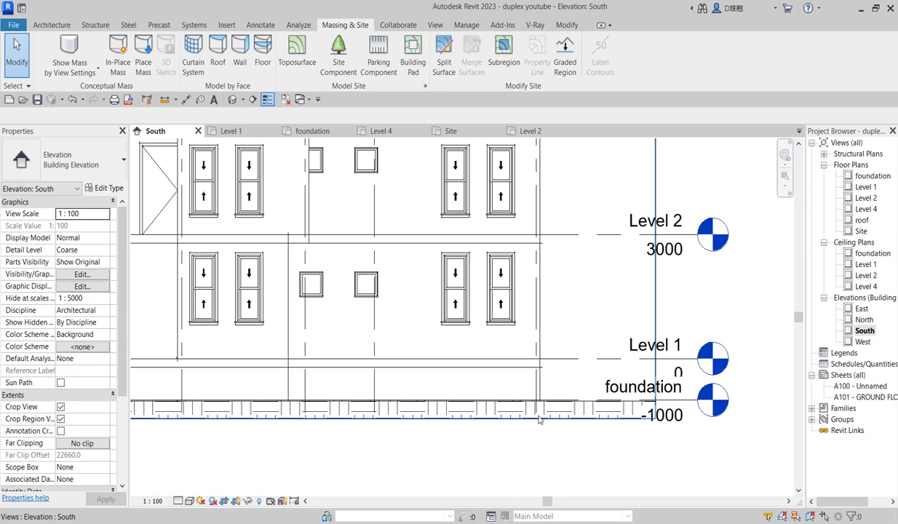
pyautogui.click(579, 402)
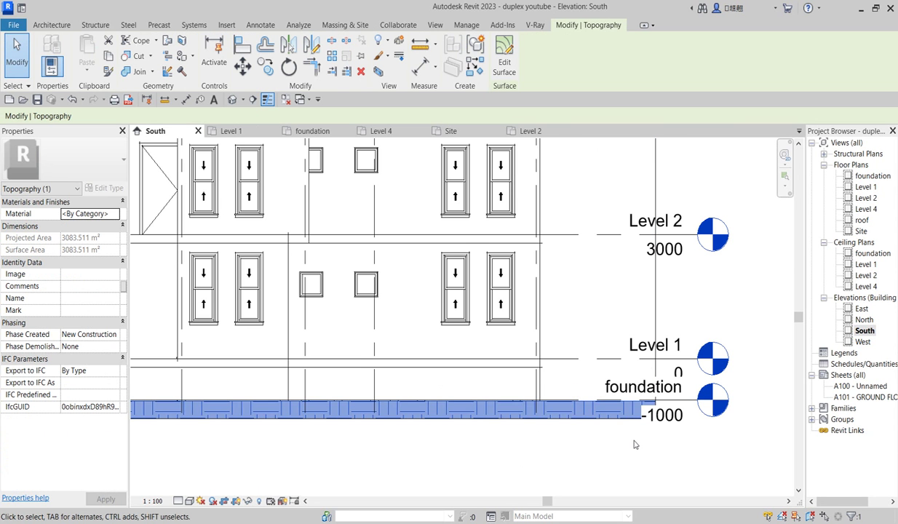
pyautogui.scroll(-1, 634, 444)
pyautogui.click(432, 446)
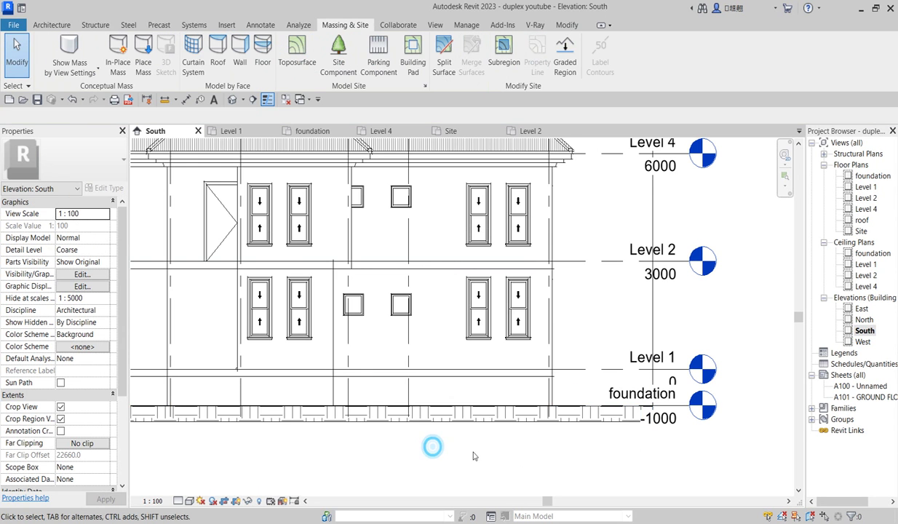
pyautogui.scroll(-2, 473, 456)
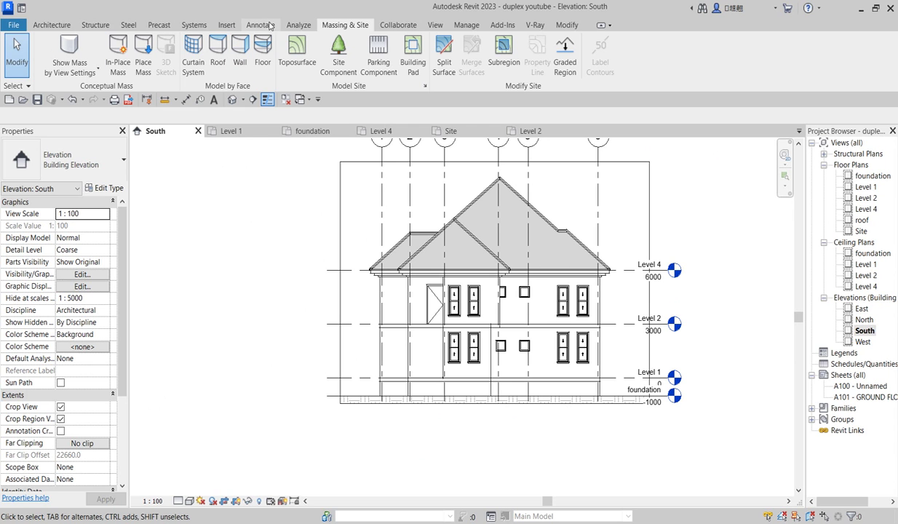
# Step: Place a perspective camera from the South elevation's lower left, creating 3D View 1, and orbit it
pyautogui.click(439, 26)
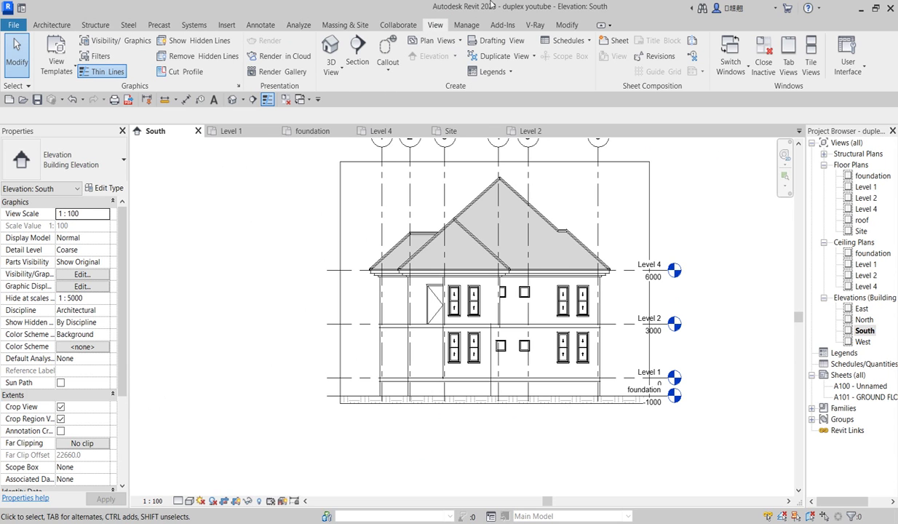
pyautogui.click(340, 71)
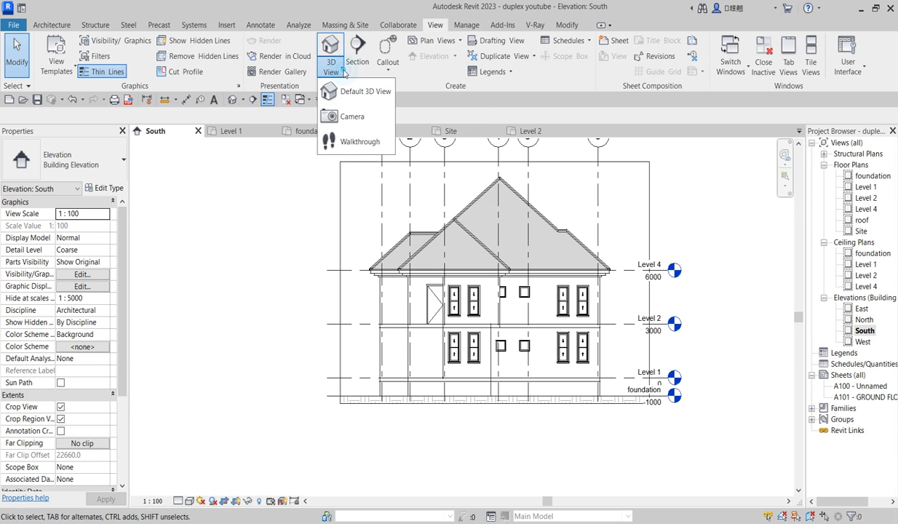
pyautogui.click(351, 119)
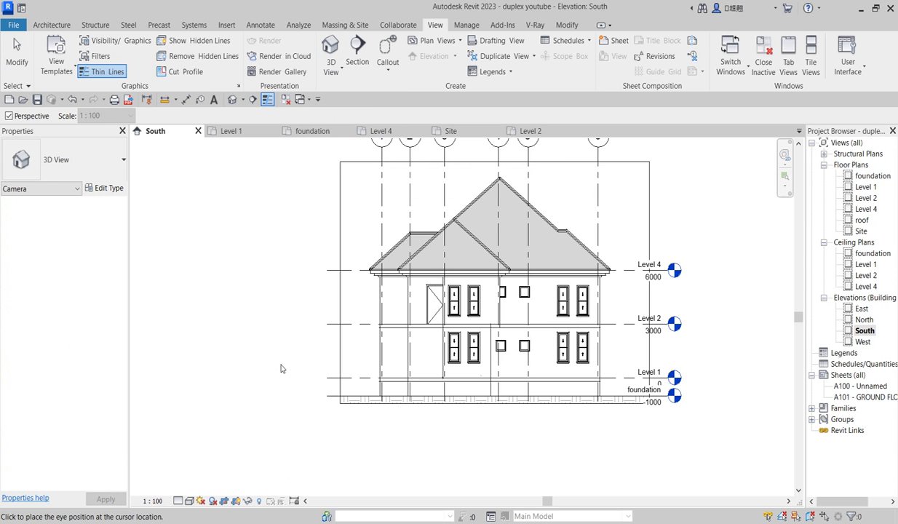
pyautogui.click(347, 369)
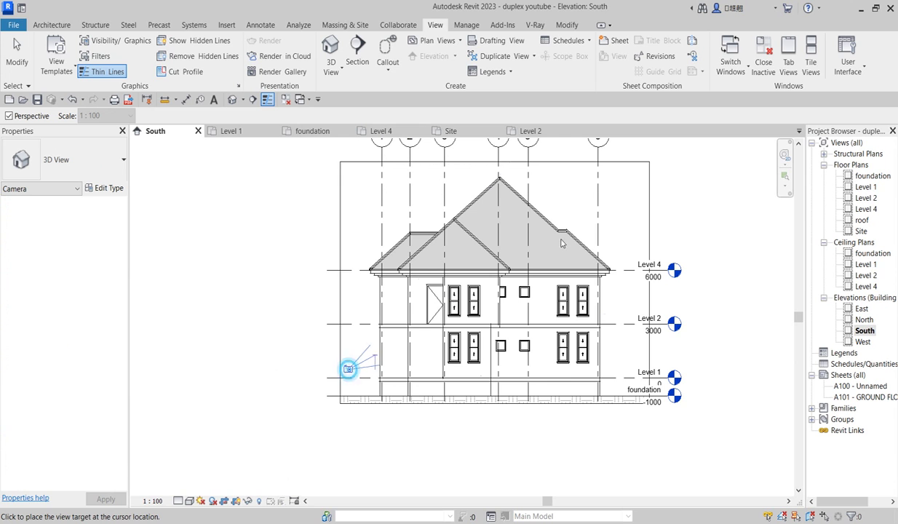
pyautogui.click(608, 212)
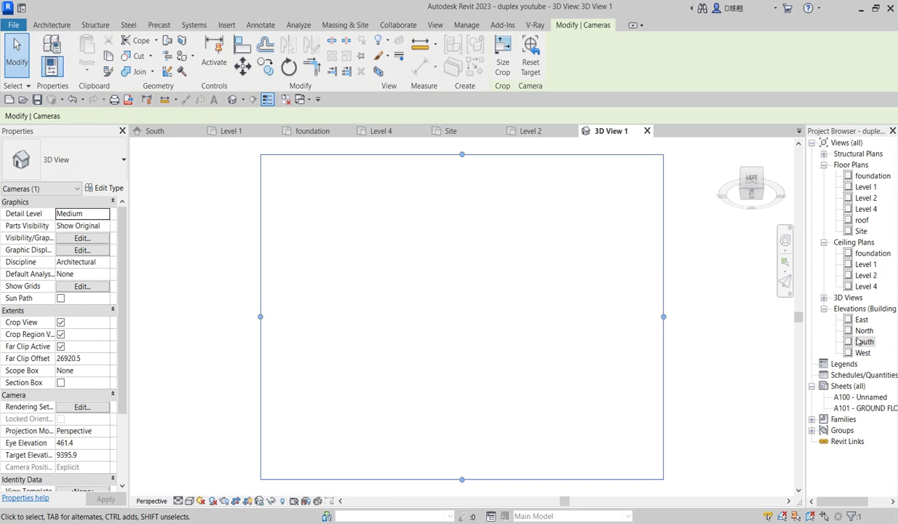
pyautogui.click(742, 174)
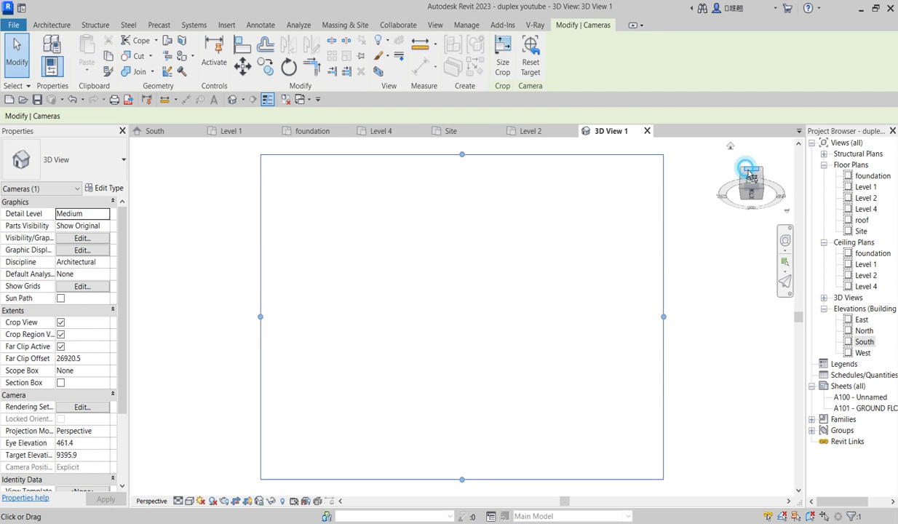
pyautogui.moveTo(748, 205); pyautogui.dragTo(773, 240)
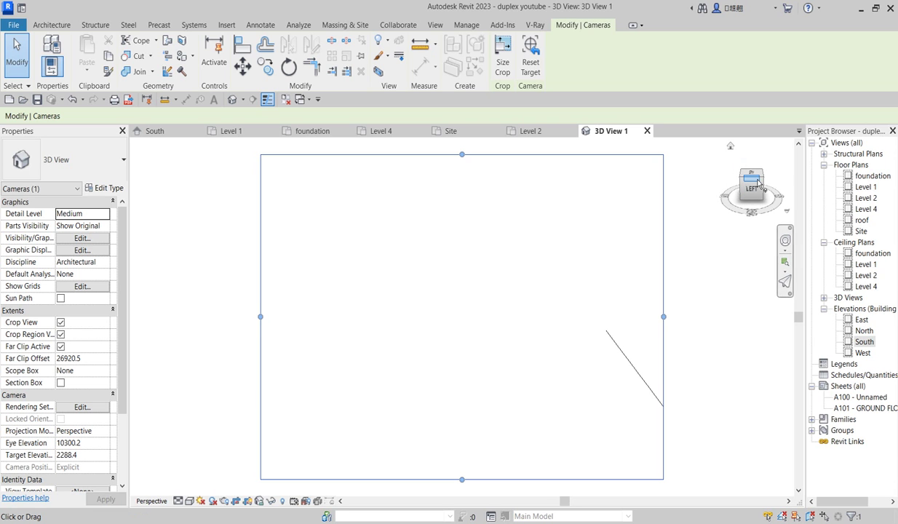
pyautogui.click(758, 184)
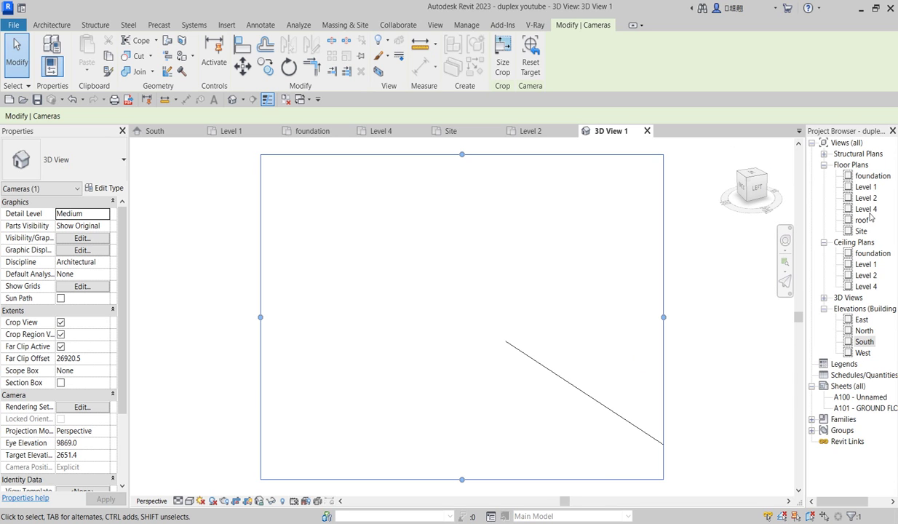
# Step: Lower the camera eye to elevation 7608.6 in the South elevation
pyautogui.doubleClick(863, 342)
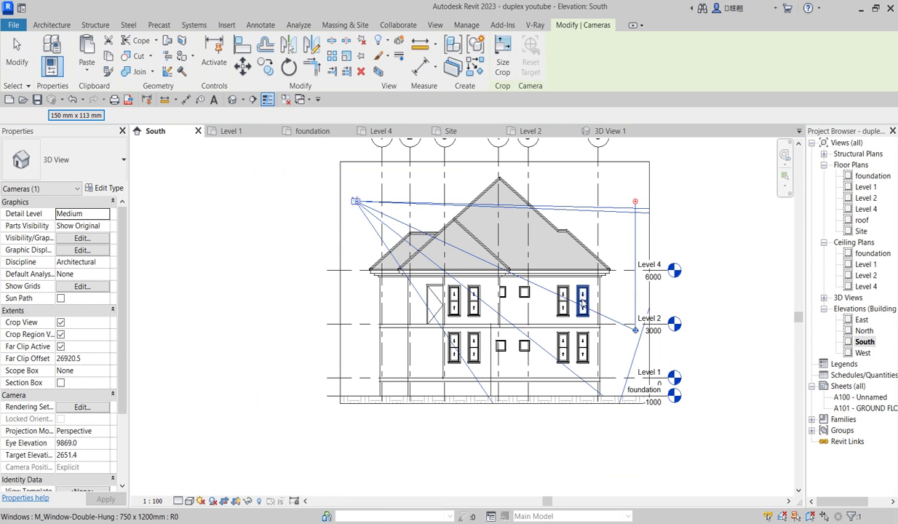
pyautogui.scroll(-3, 509, 291)
pyautogui.moveTo(441, 260); pyautogui.dragTo(394, 286)
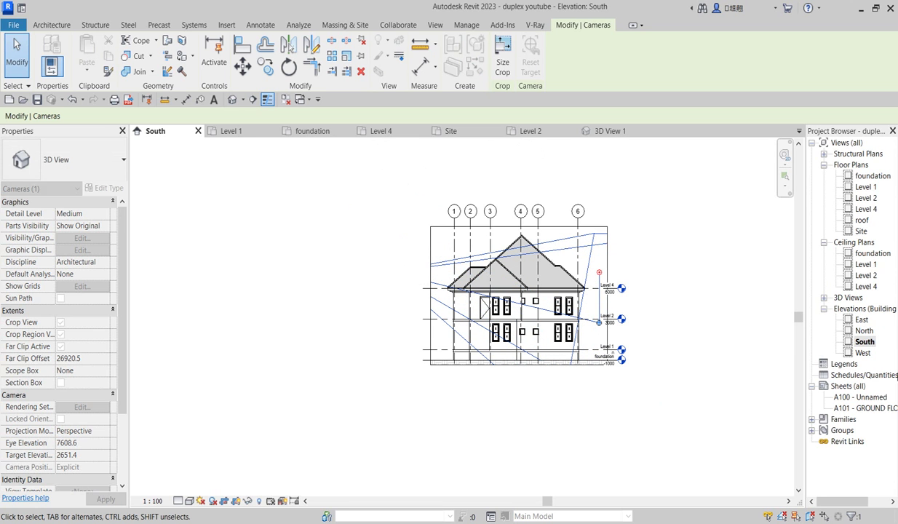
# Step: Open the East elevation, then reopen 3D View 1 and select its crop boundary
pyautogui.doubleClick(862, 321)
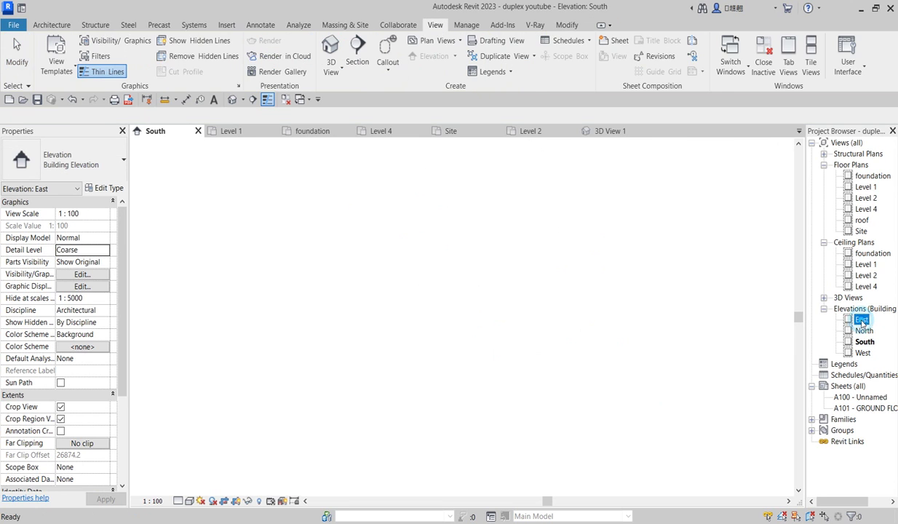
pyautogui.scroll(-3, 490, 293)
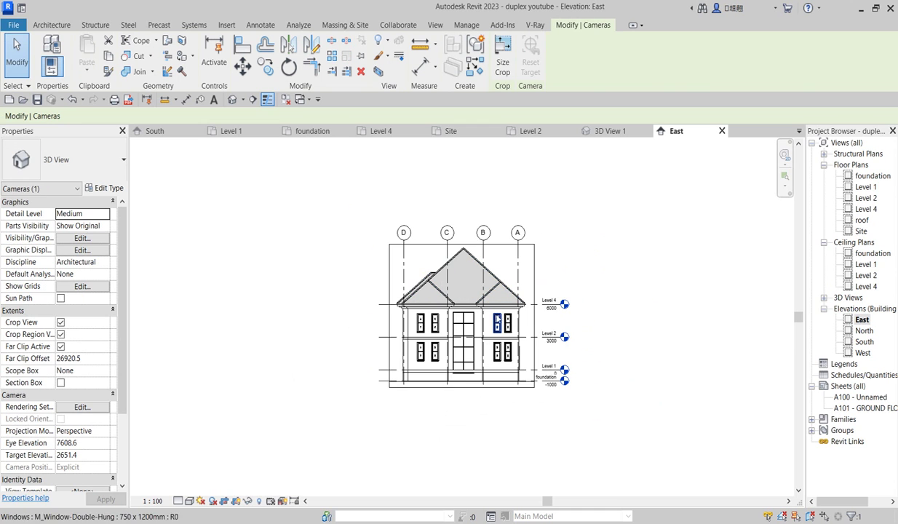
pyautogui.click(824, 297)
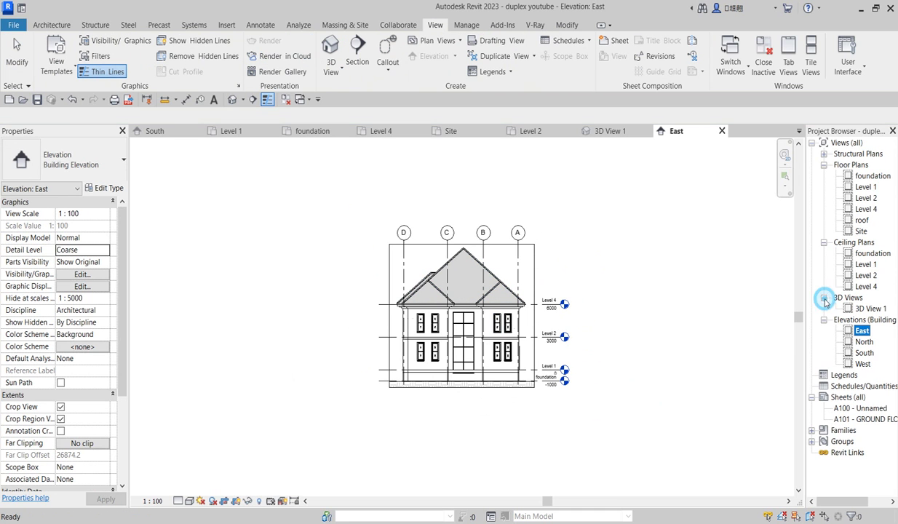
pyautogui.click(869, 309)
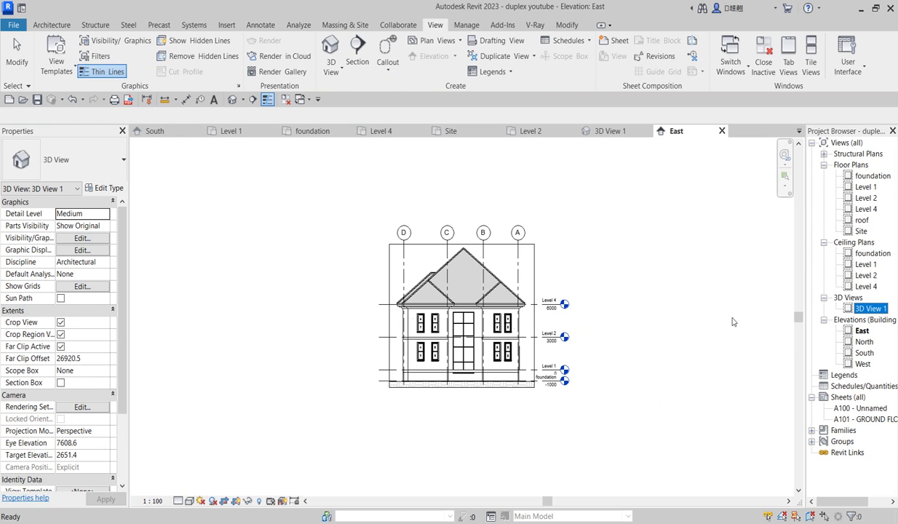
pyautogui.doubleClick(852, 308)
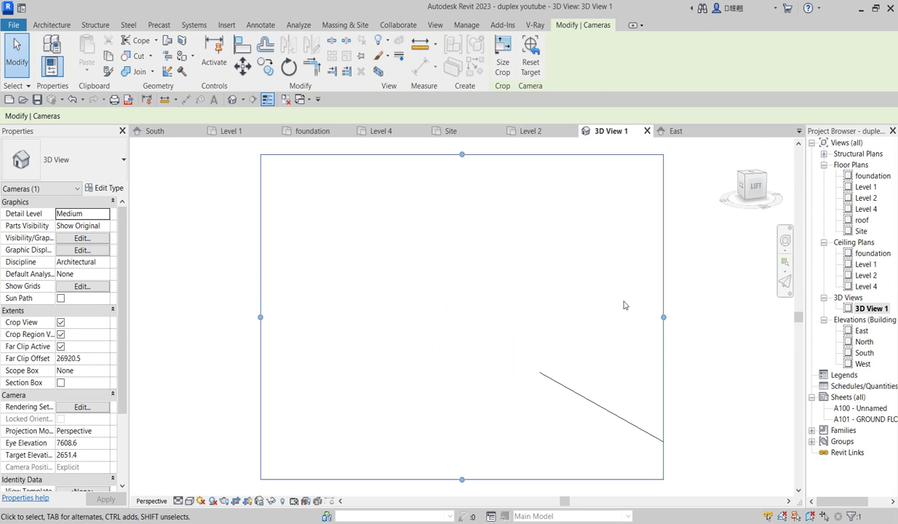
pyautogui.click(744, 281)
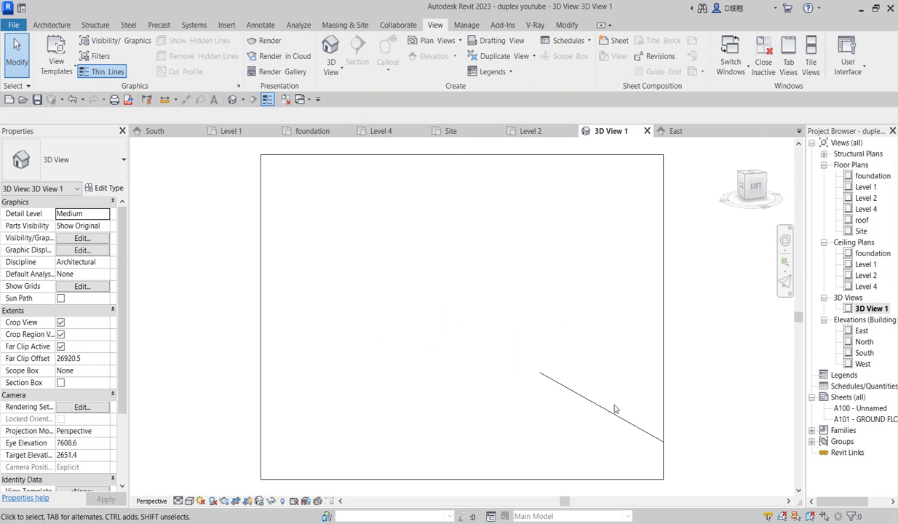
pyautogui.click(663, 373)
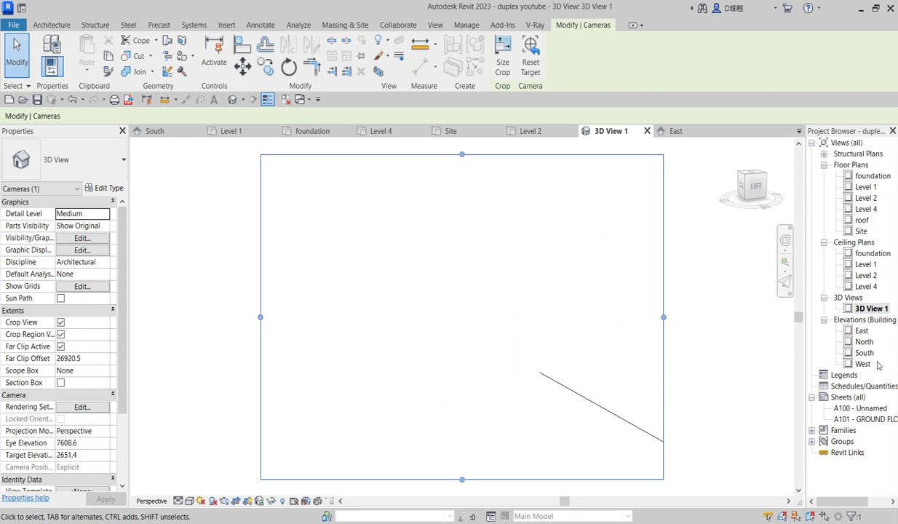
# Step: Drag the camera target onto the house in Level 1, check South elevation, and return to 3D View 1
pyautogui.doubleClick(866, 187)
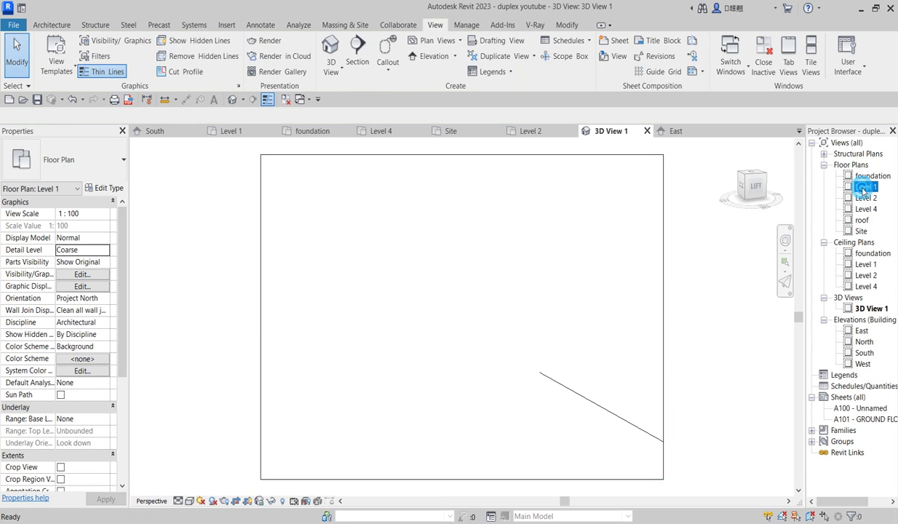
pyautogui.scroll(2, 466, 415)
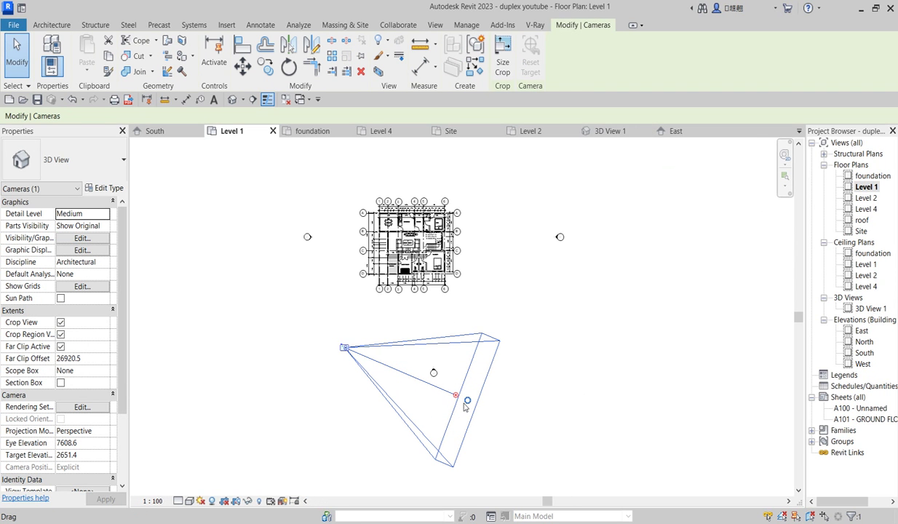
pyautogui.moveTo(456, 398); pyautogui.dragTo(423, 207)
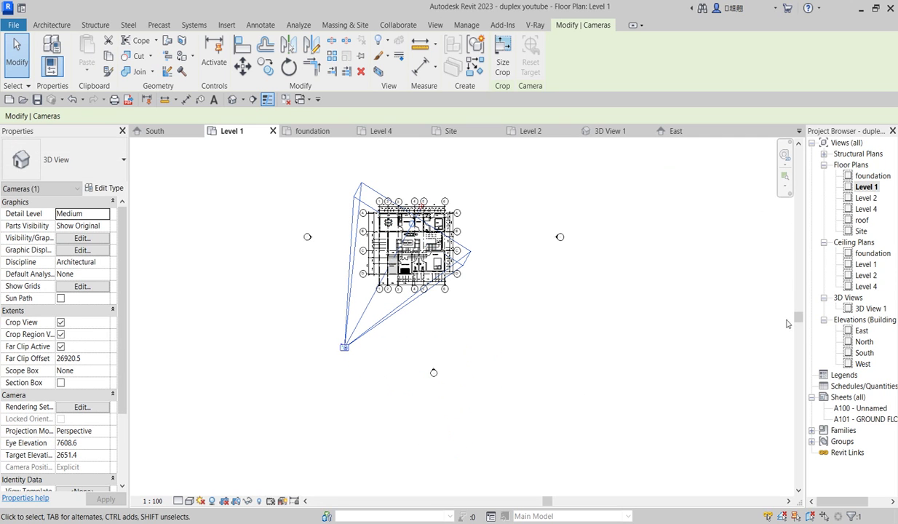
pyautogui.doubleClick(864, 354)
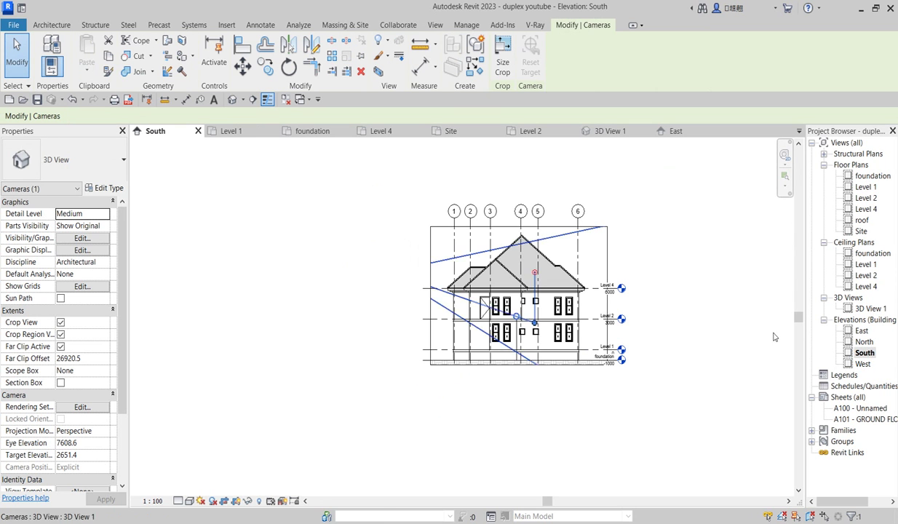
pyautogui.doubleClick(869, 309)
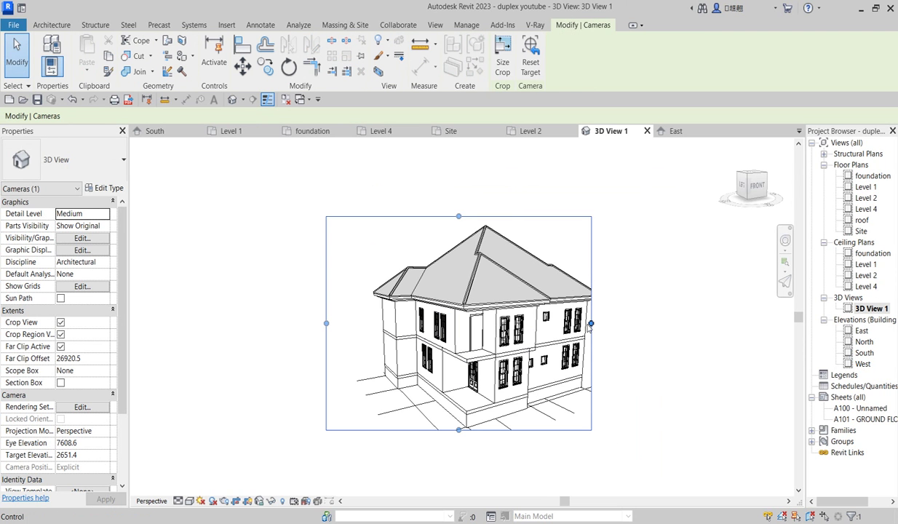
# Step: Widen the crop right and down to include the duplex base and orbit to a frontal angle
pyautogui.moveTo(591, 324); pyautogui.dragTo(625, 323)
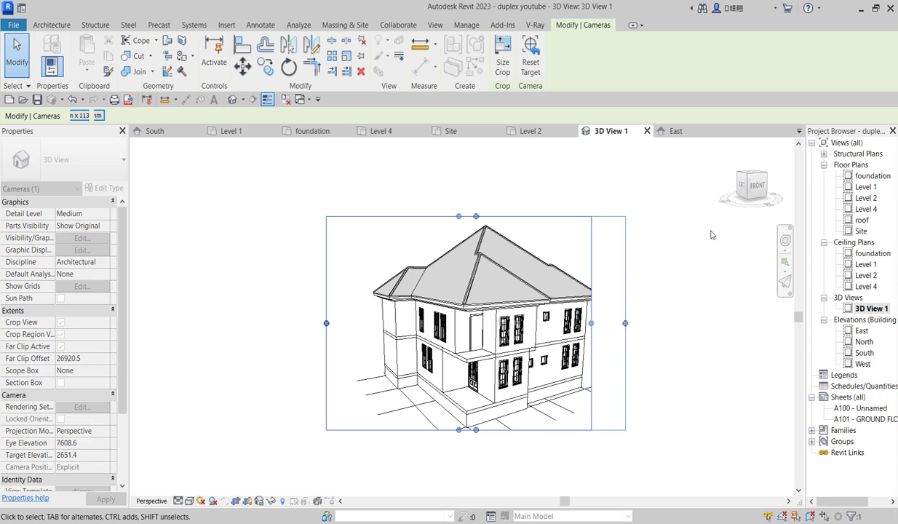
pyautogui.click(747, 177)
pyautogui.moveTo(747, 178); pyautogui.dragTo(736, 181)
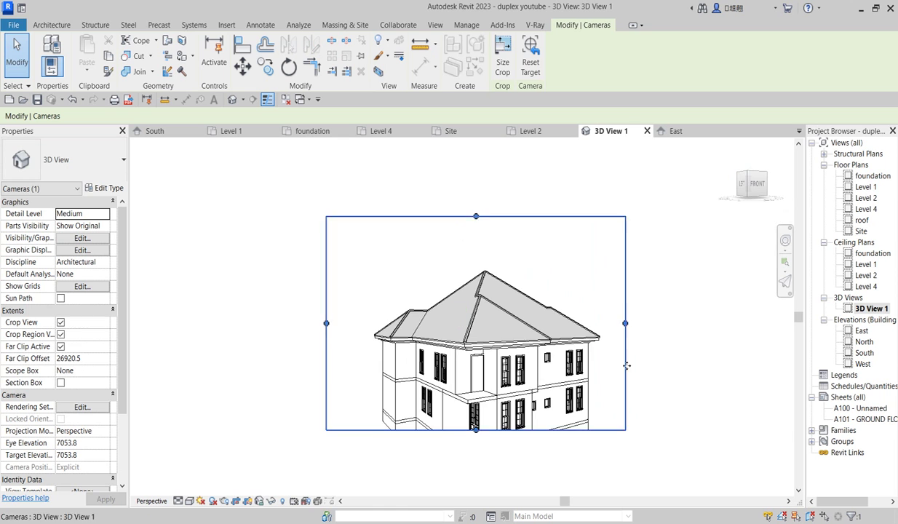
pyautogui.scroll(-2, 490, 411)
pyautogui.moveTo(492, 386); pyautogui.dragTo(492, 486)
pyautogui.scroll(2, 527, 463)
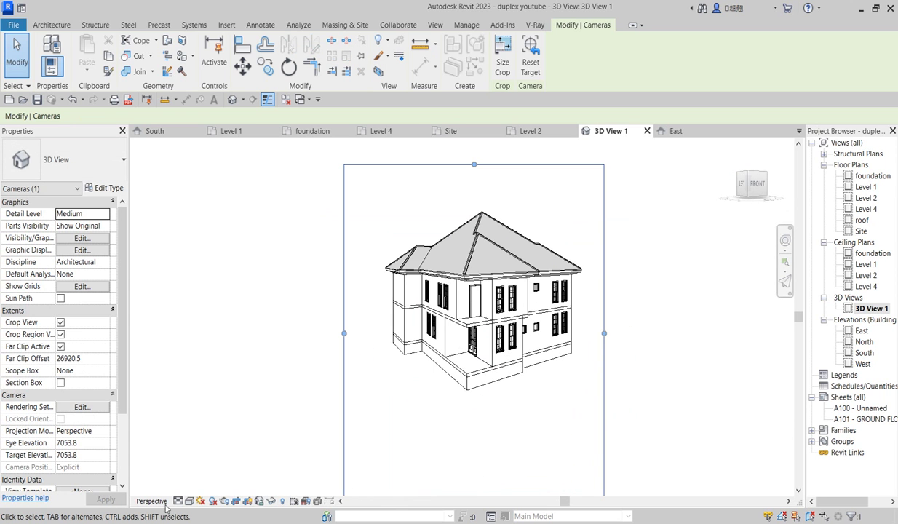
# Step: Switch 3D View 1 to the Shaded visual style and deselect the camera
pyautogui.click(189, 500)
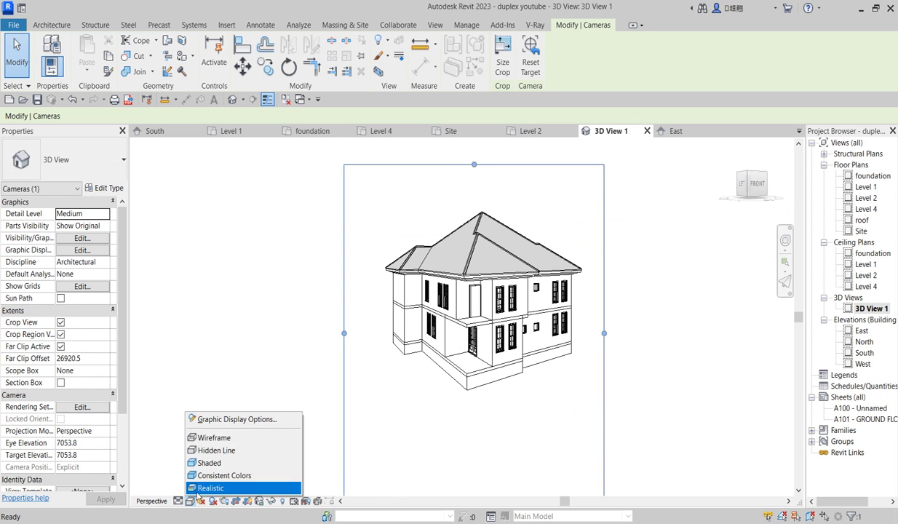
pyautogui.click(264, 464)
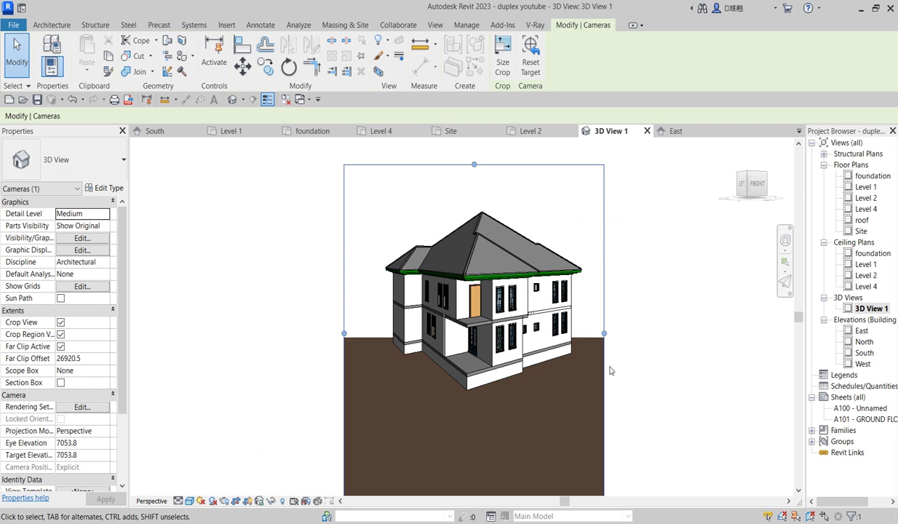
pyautogui.scroll(3, 602, 350)
pyautogui.click(603, 345)
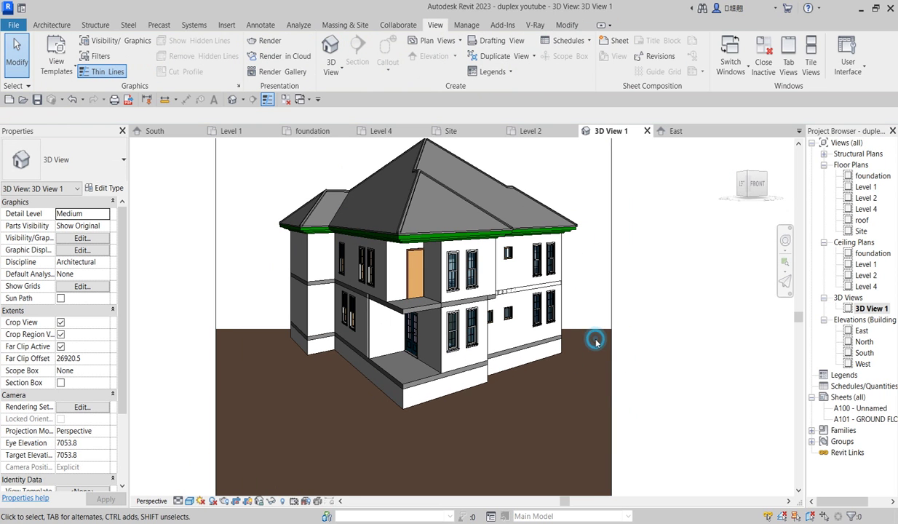
# Step: Orbit and zoom around the house to frame the full duplex from farther back
pyautogui.keyDown('shift'); pyautogui.moveTo(529, 376); pyautogui.dragTo(430, 272, button='middle'); pyautogui.keyUp('shift')
pyautogui.scroll(5, 410, 275)
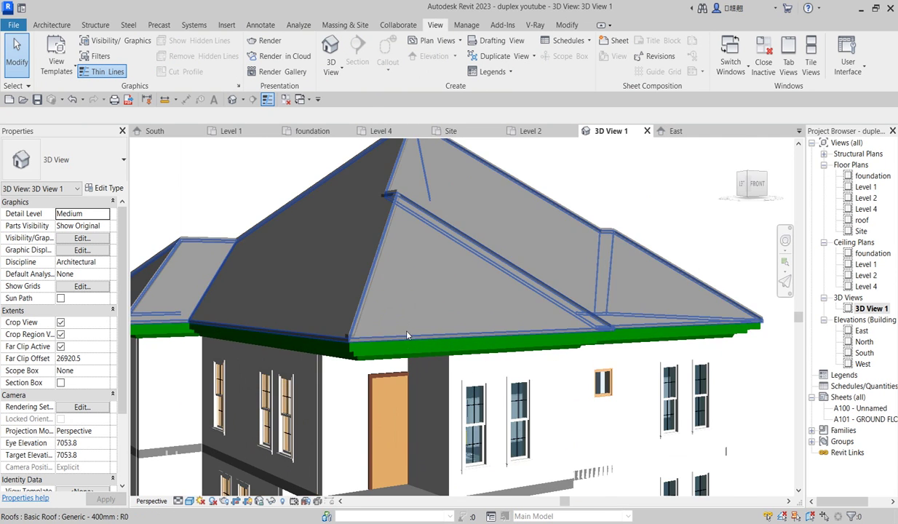
pyautogui.scroll(-7, 391, 319)
pyautogui.keyDown('shift'); pyautogui.moveTo(394, 456); pyautogui.dragTo(398, 371, button='middle'); pyautogui.keyUp('shift')
pyautogui.scroll(4, 398, 371)
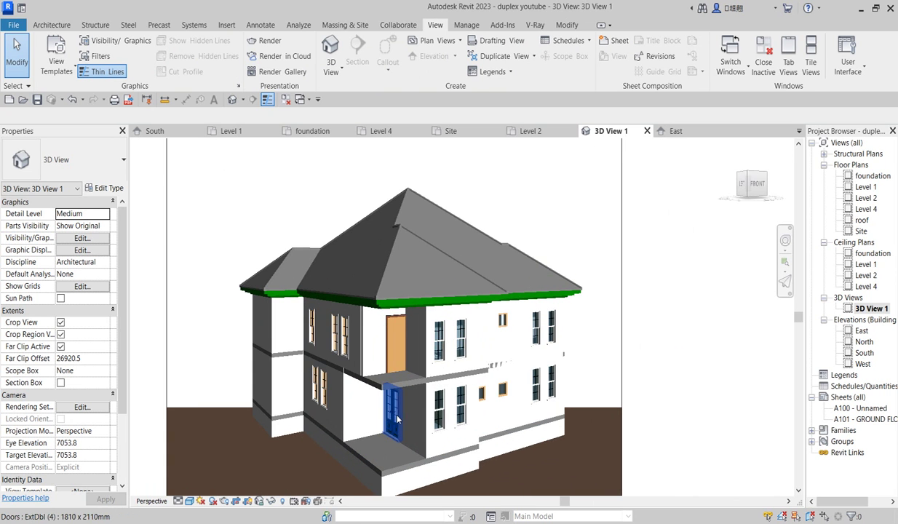
pyautogui.scroll(-2, 446, 437)
pyautogui.keyDown('shift'); pyautogui.moveTo(447, 437); pyautogui.dragTo(502, 369, button='middle'); pyautogui.keyUp('shift')
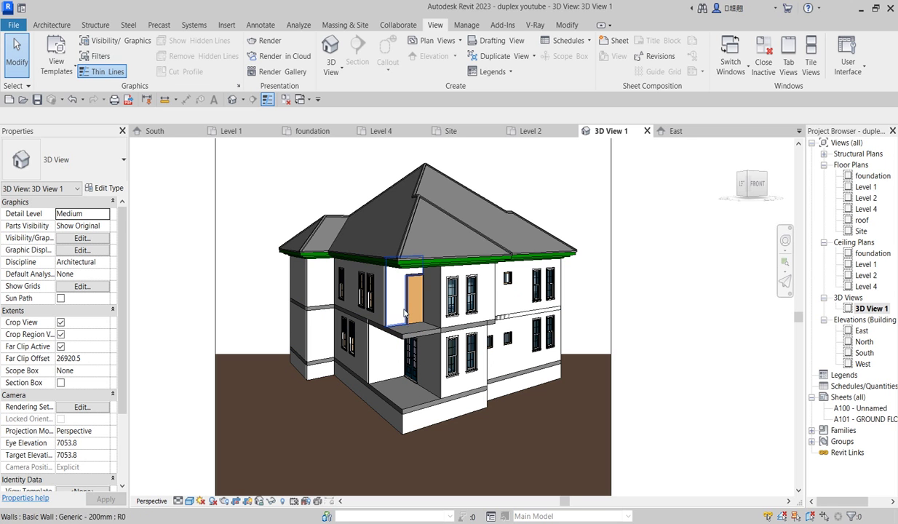
# Step: Open the Level 1 plan zoomed to the entrance porch and expand the Railing options
pyautogui.doubleClick(864, 187)
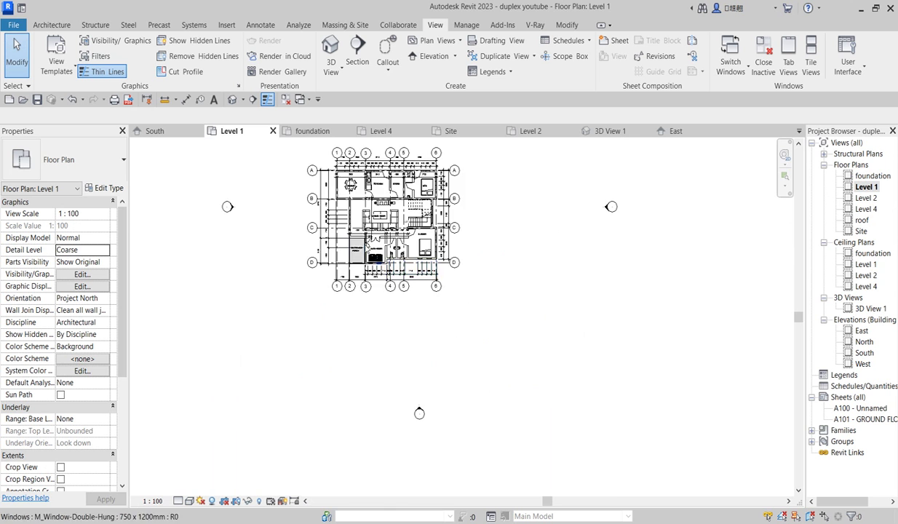
pyautogui.scroll(5, 356, 239)
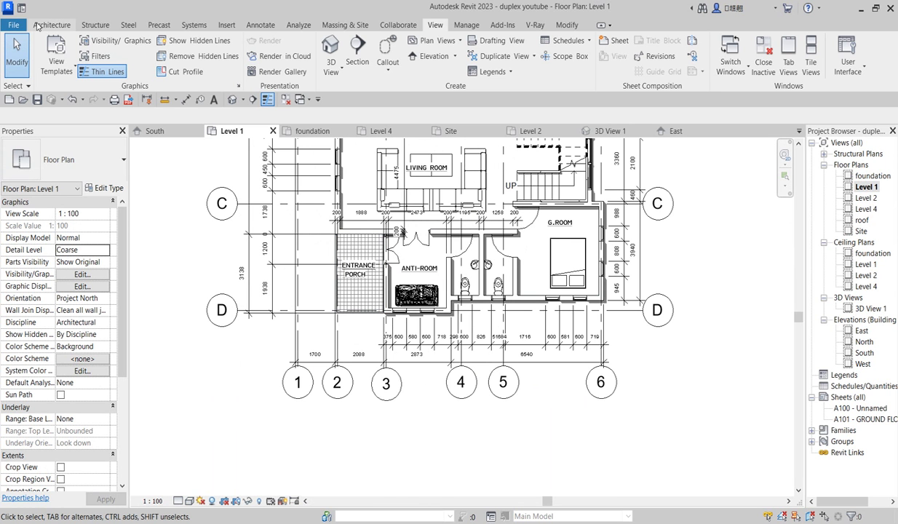
pyautogui.click(51, 26)
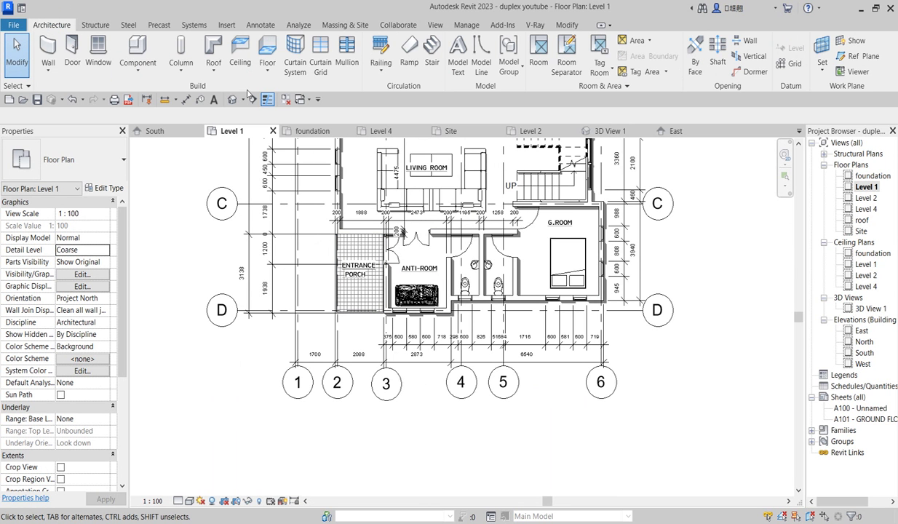
pyautogui.click(214, 73)
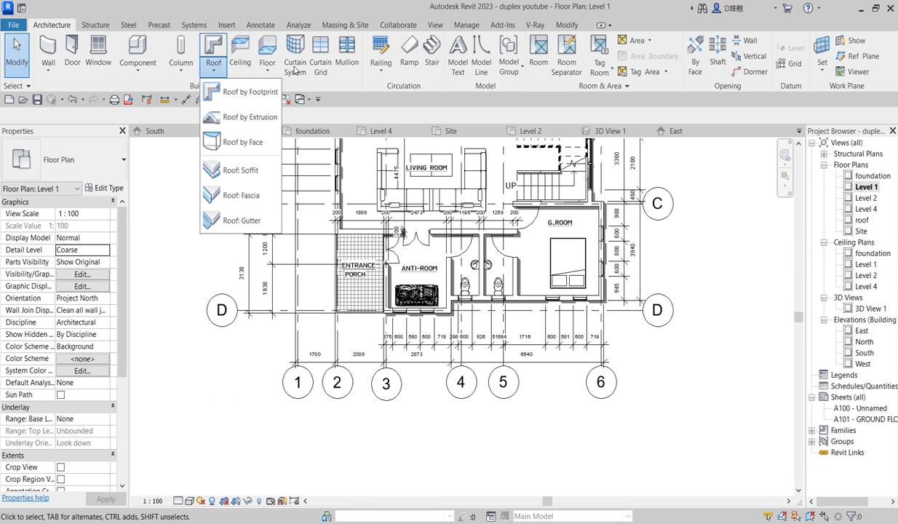
# Step: Sketch railing path lines along the Level 1 entrance porch edges
pyautogui.click(375, 70)
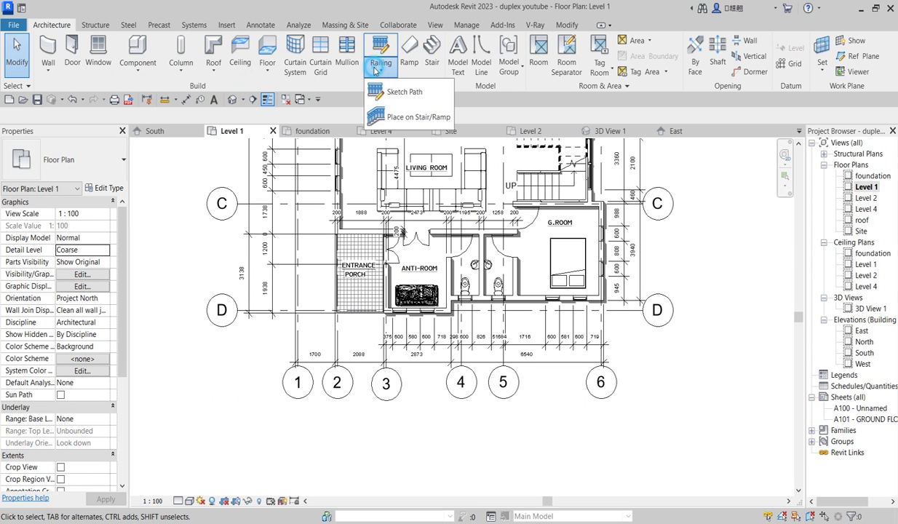
pyautogui.click(396, 98)
pyautogui.scroll(5, 337, 238)
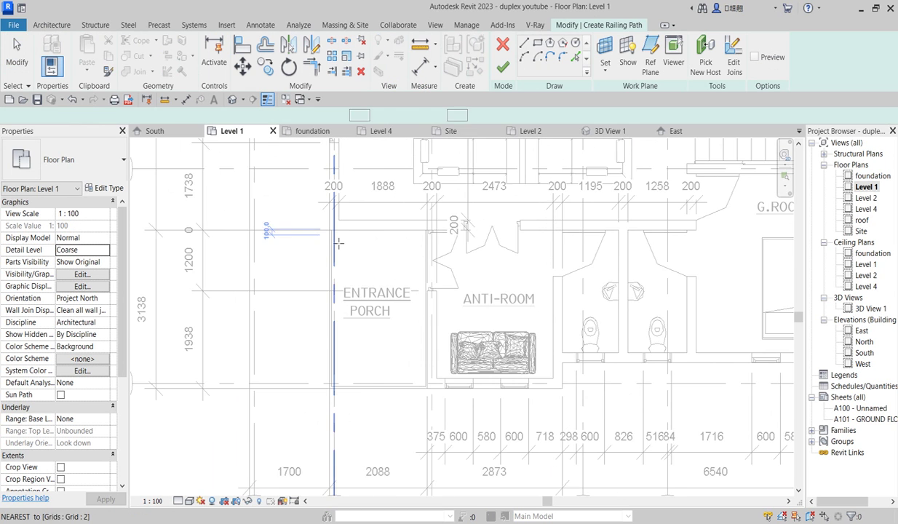
pyautogui.click(330, 226)
pyautogui.scroll(-3, 347, 324)
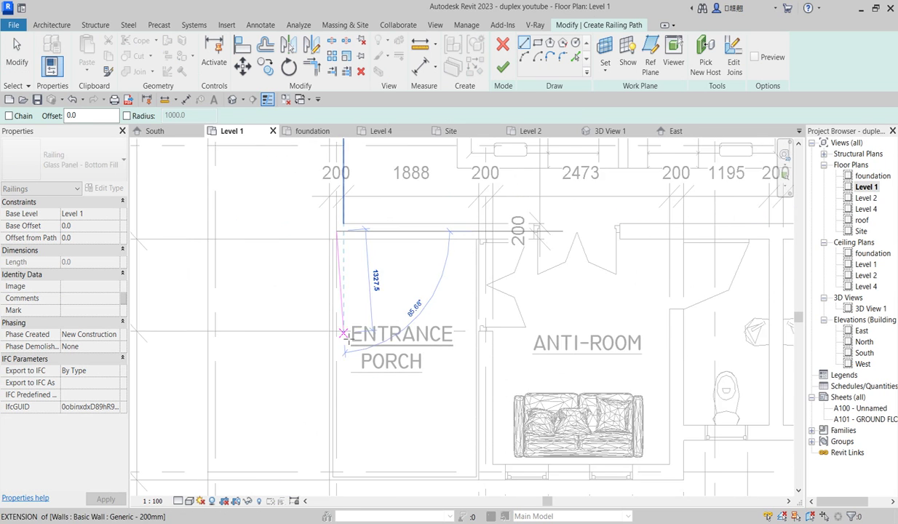
pyautogui.scroll(3, 338, 403)
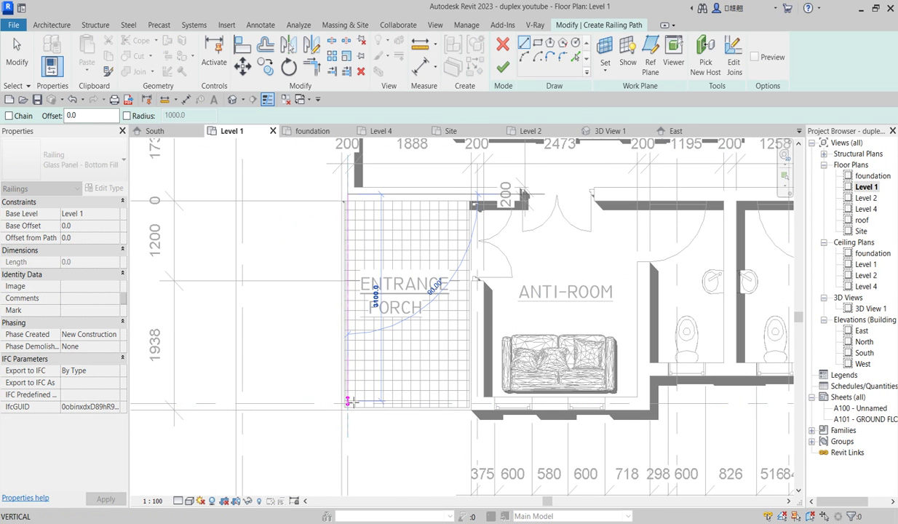
pyautogui.click(347, 397)
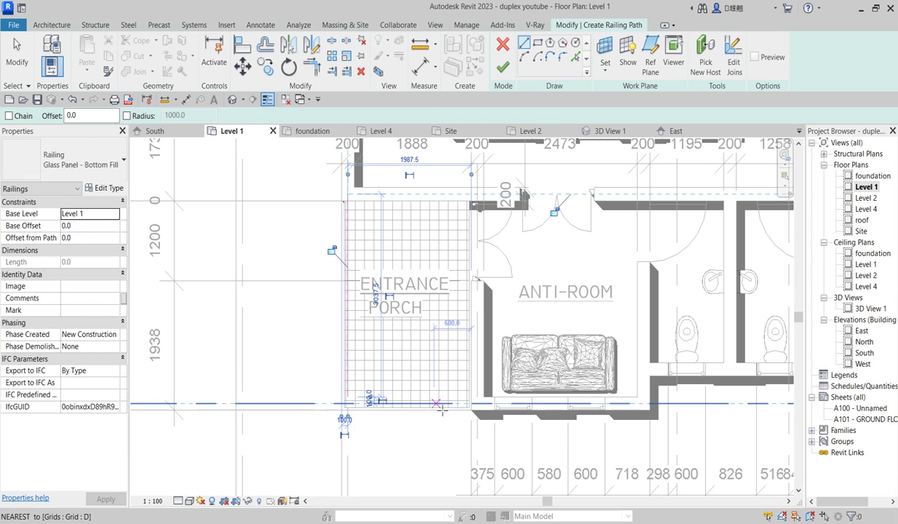
pyautogui.click(477, 401)
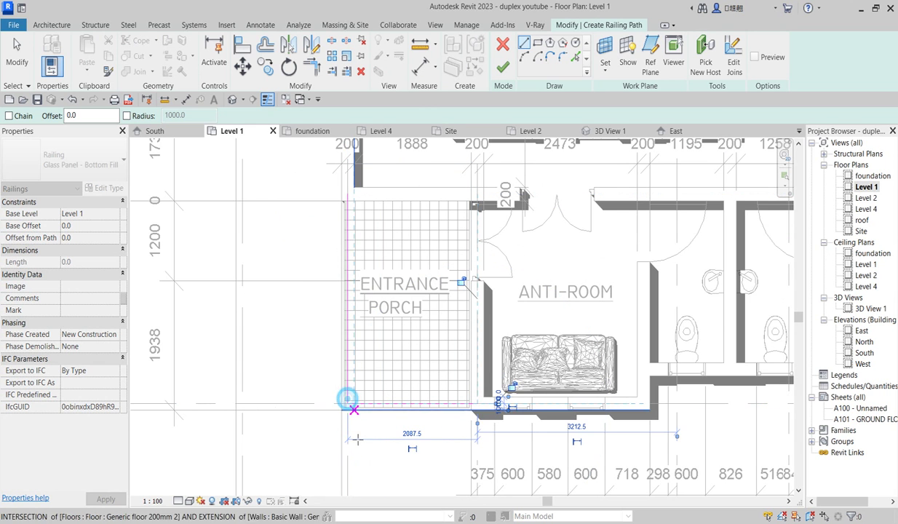
pyautogui.click(346, 400)
pyautogui.scroll(2, 355, 423)
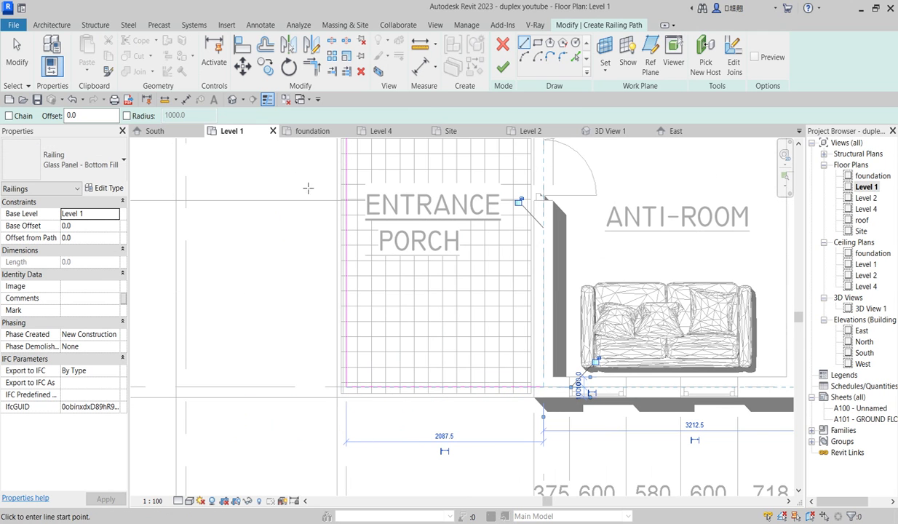
# Step: Trim/Extend the sketch lines to a clean corner and finish the 5225 mm glass railing
pyautogui.click(313, 66)
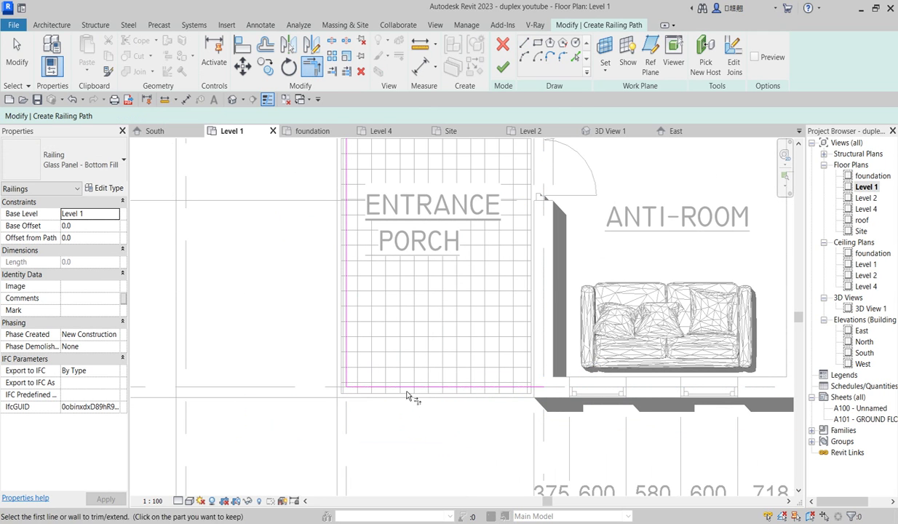
pyautogui.click(399, 389)
pyautogui.click(345, 359)
pyautogui.scroll(-3, 279, 288)
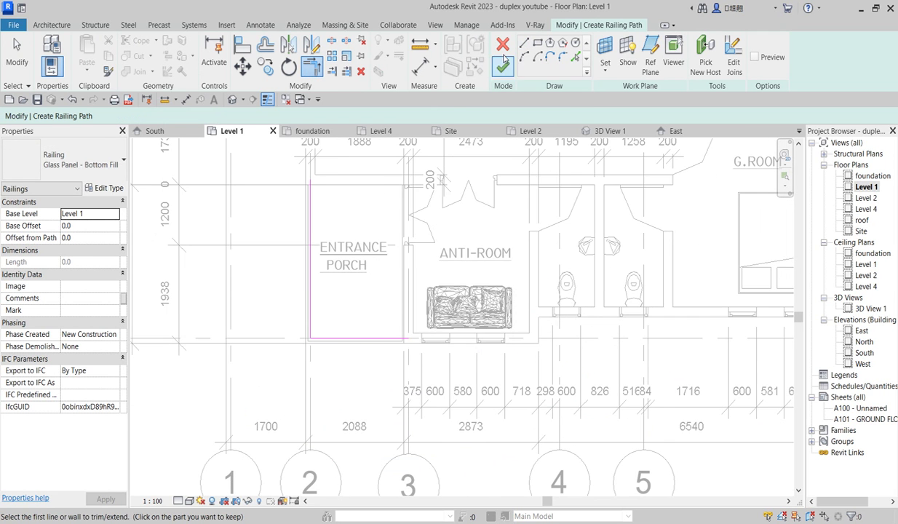
pyautogui.click(512, 67)
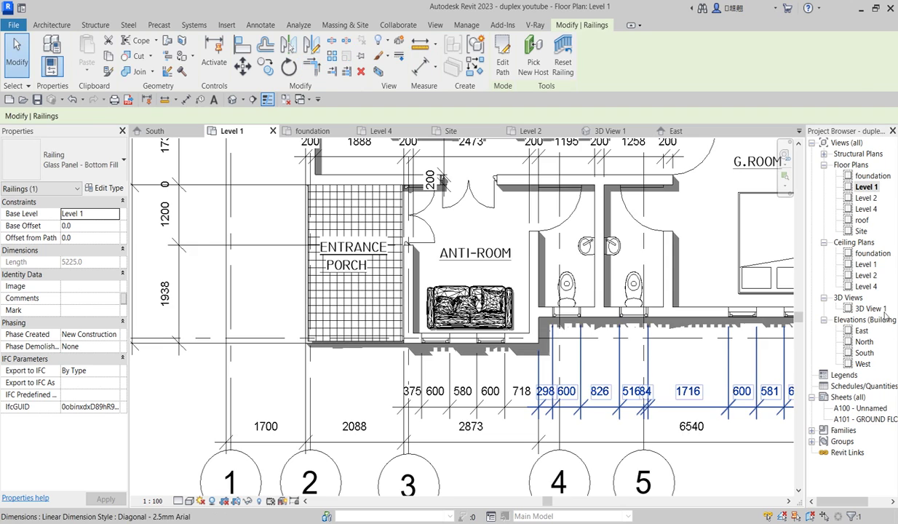
# Step: Inspect the porch glass railing in 3D View 1, then switch to the Level 2 plan
pyautogui.doubleClick(883, 310)
pyautogui.scroll(5, 439, 432)
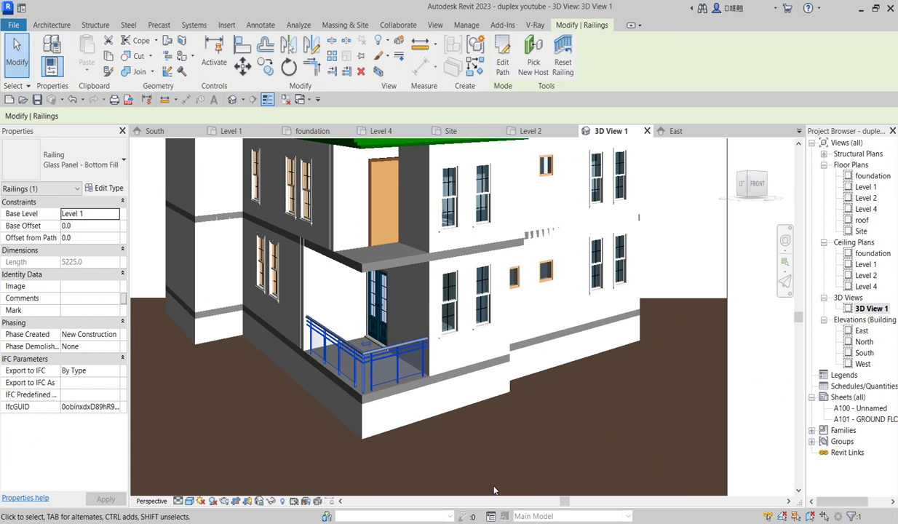
pyautogui.press('Escape')
pyautogui.scroll(4, 370, 366)
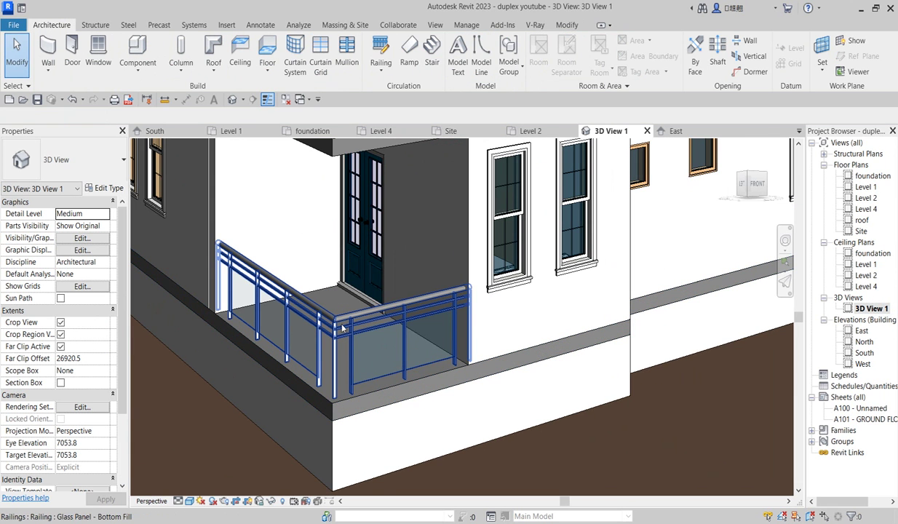
pyautogui.click(342, 328)
pyautogui.scroll(-4, 331, 320)
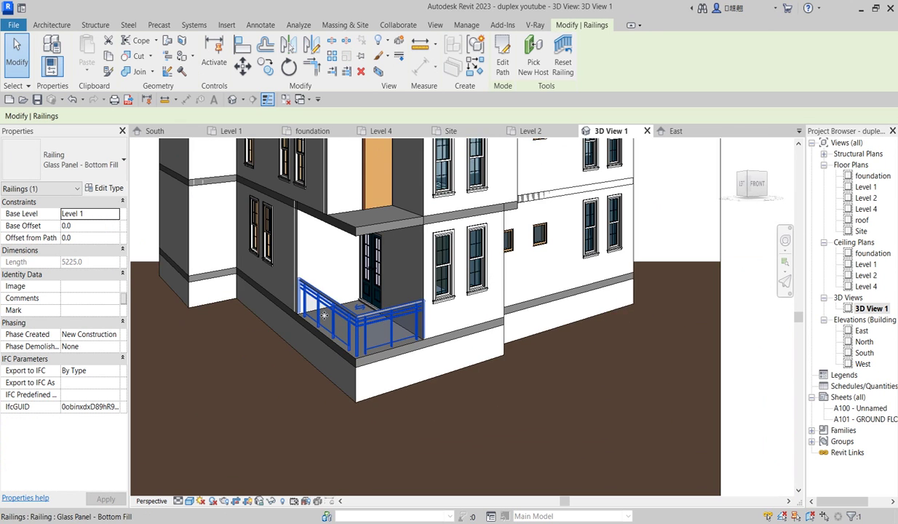
pyautogui.scroll(-4, 324, 315)
pyautogui.scroll(4, 361, 327)
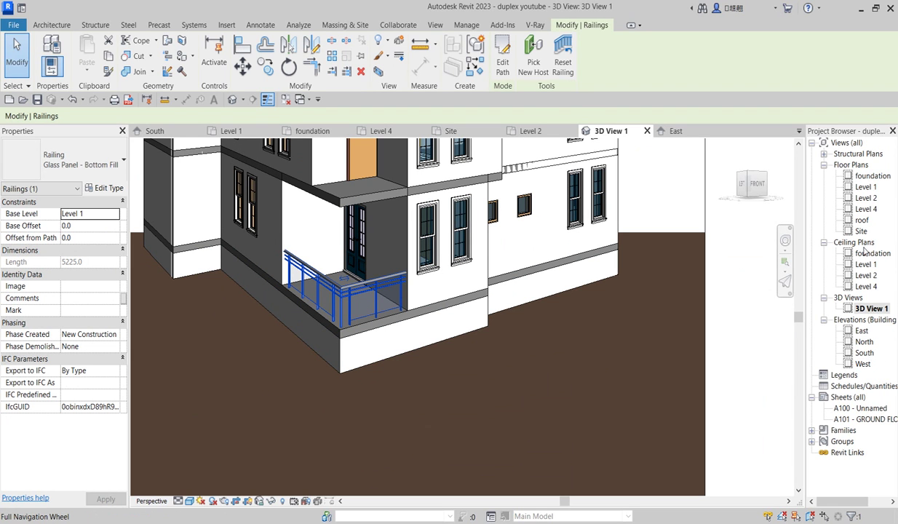
pyautogui.doubleClick(867, 199)
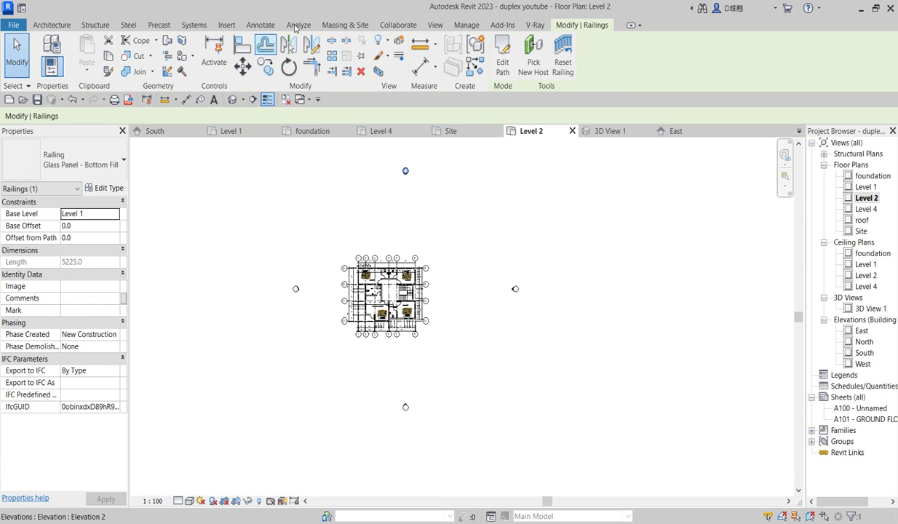
# Step: Draw a 3487.5 mm glass railing on Level 2 from the wall end to grid 2/D and along grid D
pyautogui.click(51, 25)
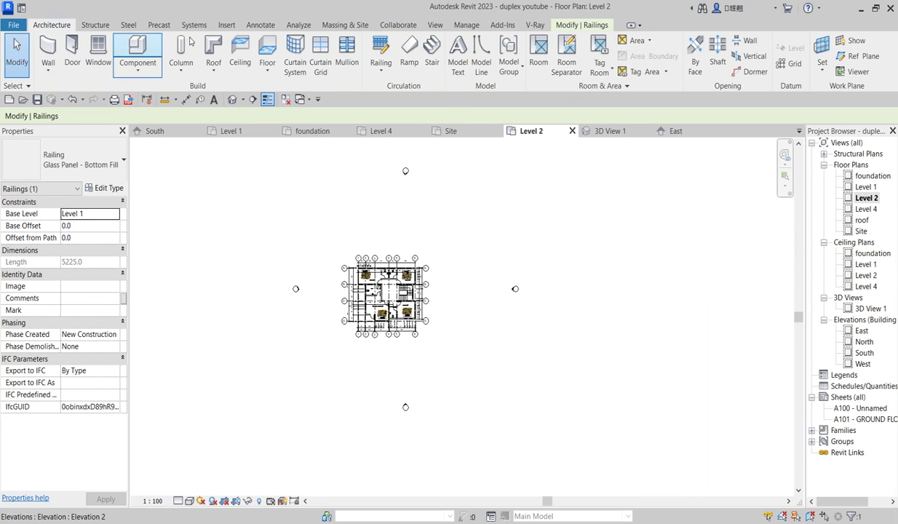
pyautogui.click(380, 68)
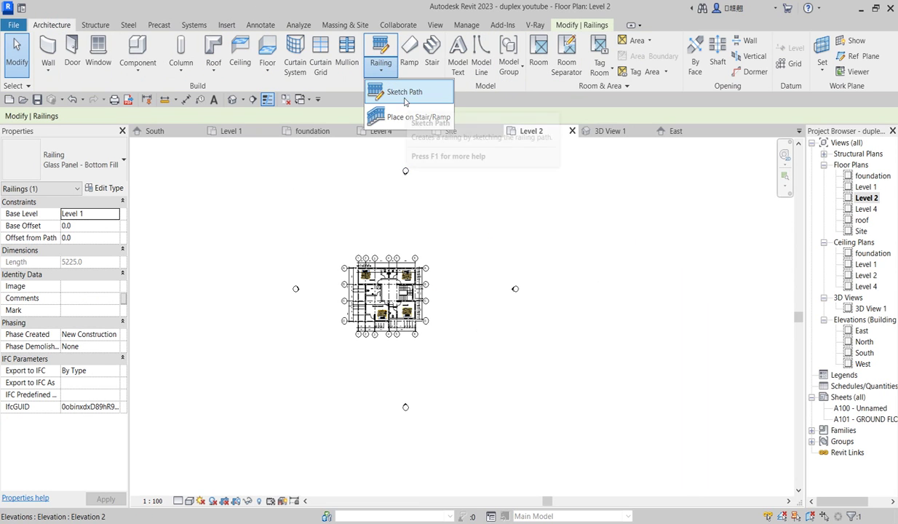
pyautogui.click(397, 93)
pyautogui.scroll(5, 362, 336)
pyautogui.scroll(2, 359, 328)
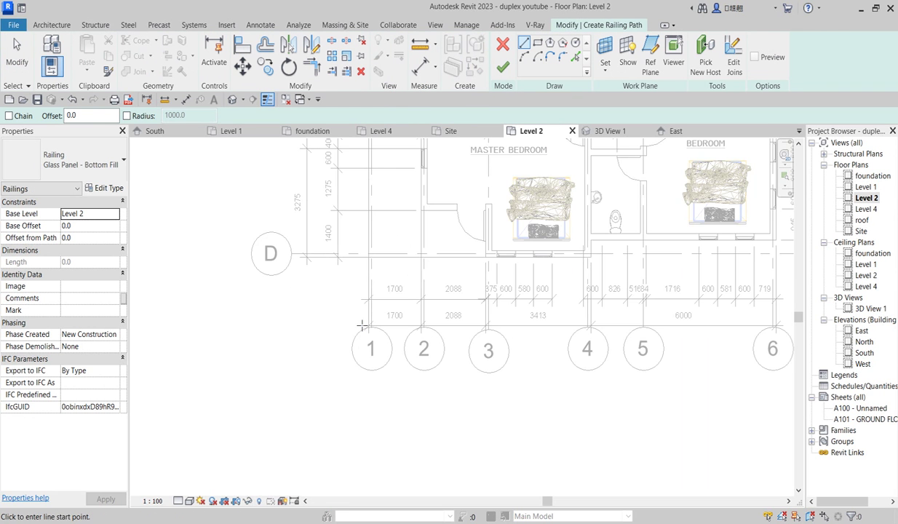
pyautogui.scroll(-3, 364, 261)
pyautogui.scroll(3, 442, 294)
pyautogui.scroll(2, 443, 294)
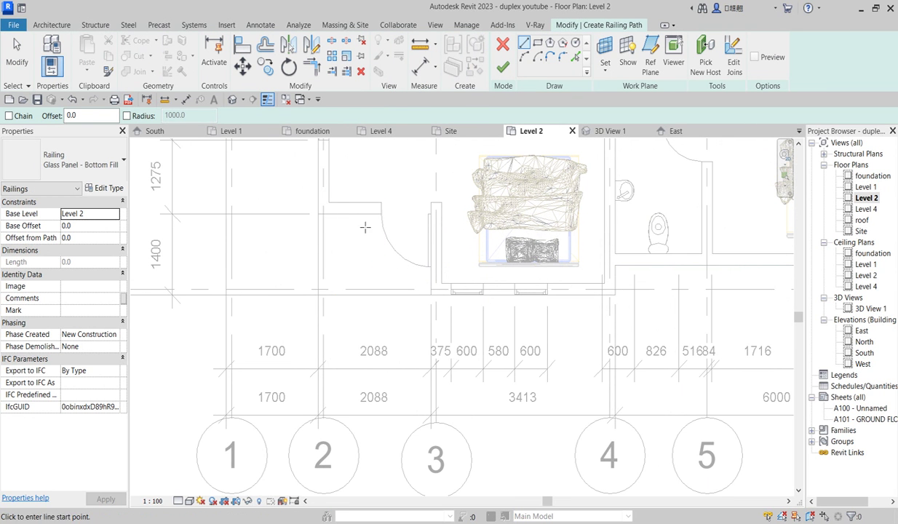
pyautogui.click(329, 202)
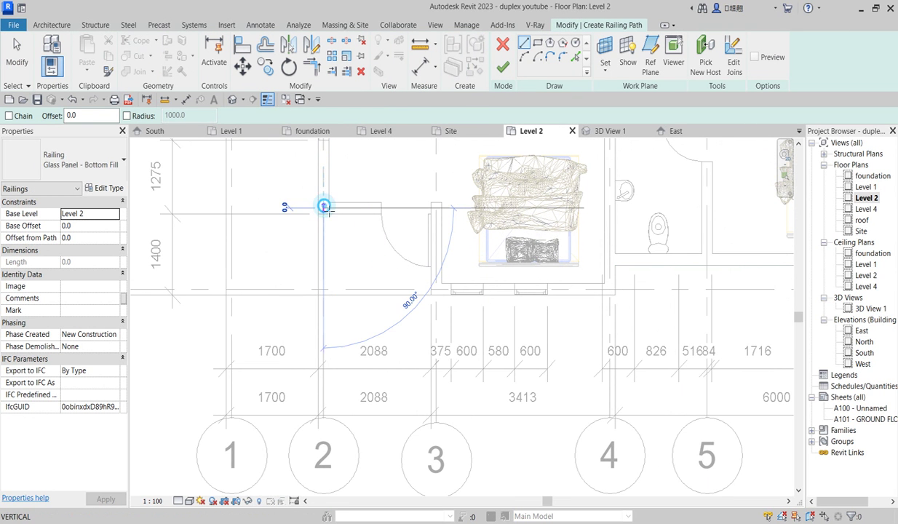
pyautogui.click(323, 289)
pyautogui.click(447, 296)
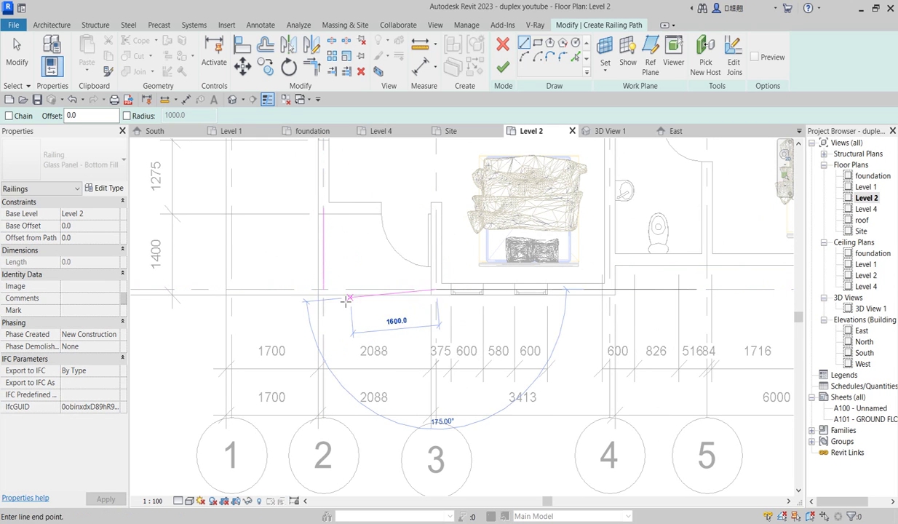
pyautogui.click(324, 289)
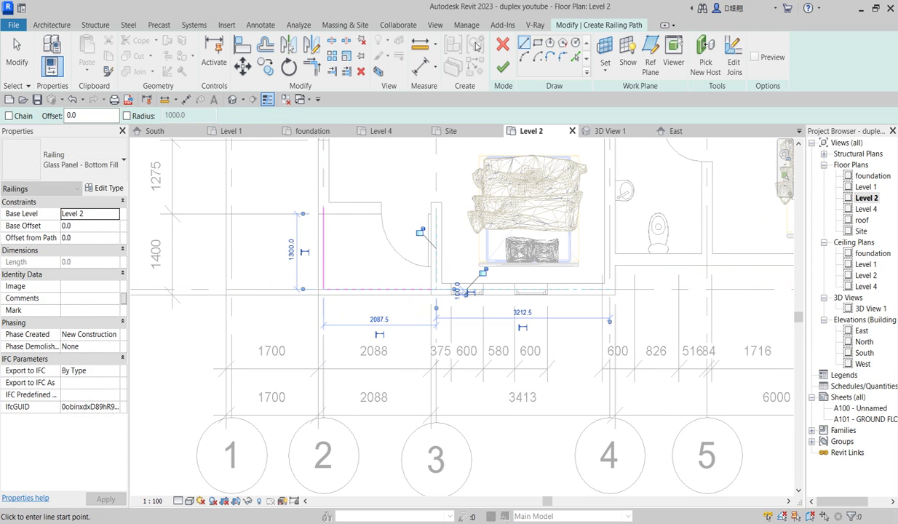
pyautogui.click(502, 67)
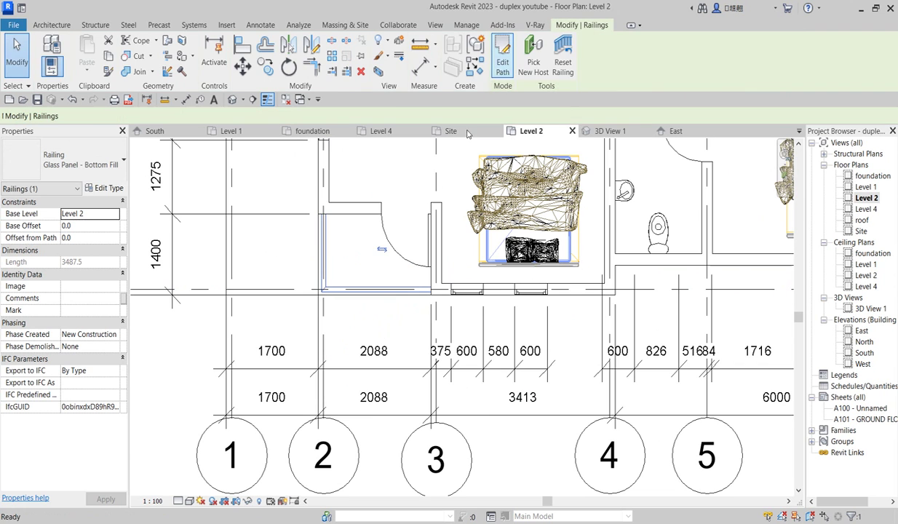
# Step: Open 3D View 1, zoom to the porch and select its glass railing
pyautogui.click(863, 309)
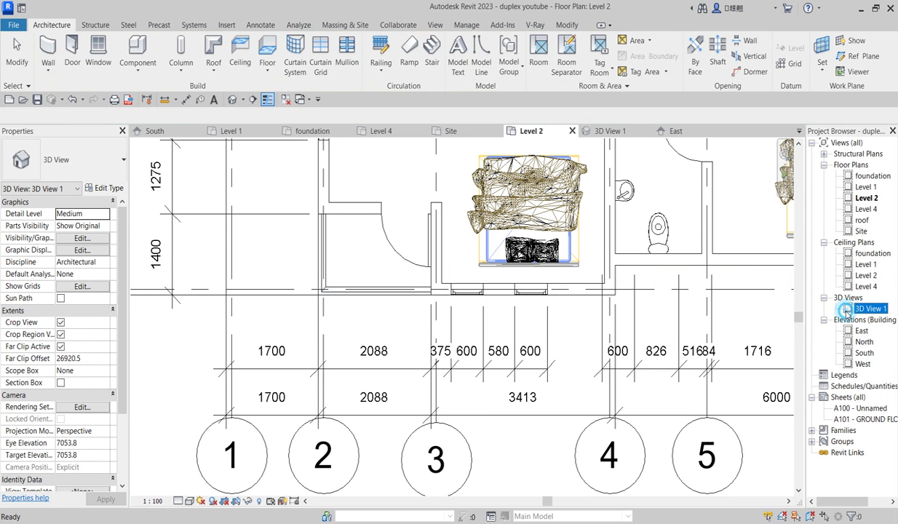
pyautogui.scroll(-3, 574, 355)
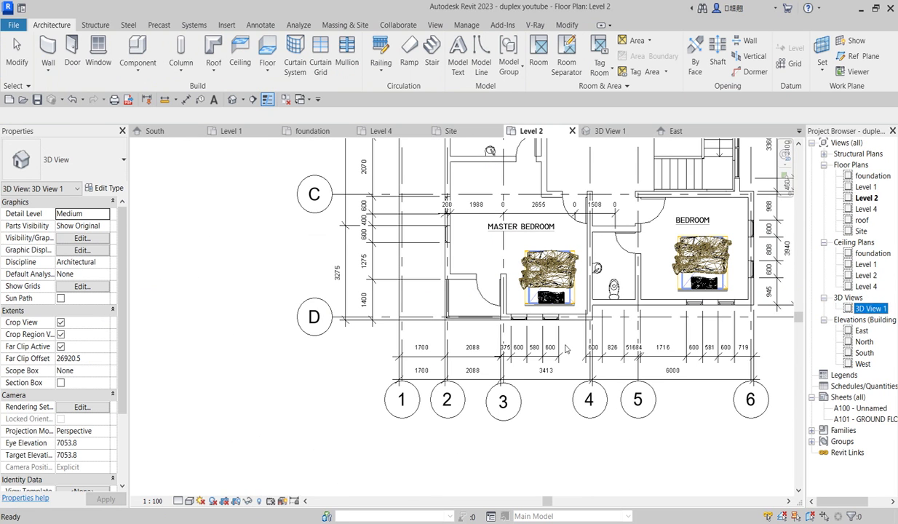
pyautogui.click(564, 344)
pyautogui.doubleClick(865, 308)
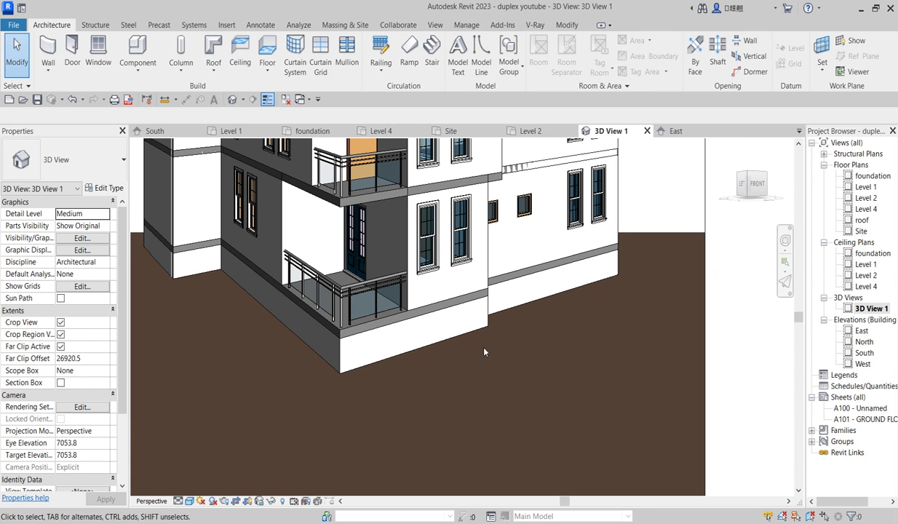
pyautogui.scroll(-4, 339, 208)
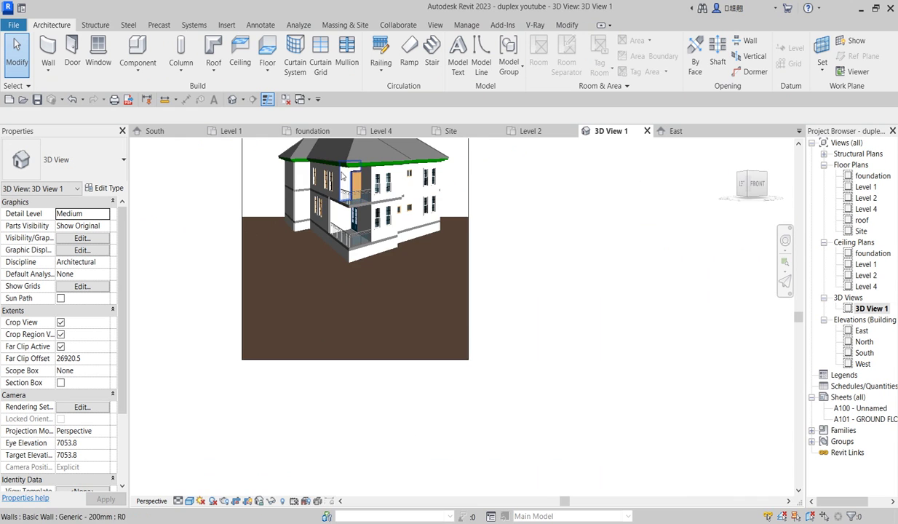
pyautogui.scroll(5, 347, 180)
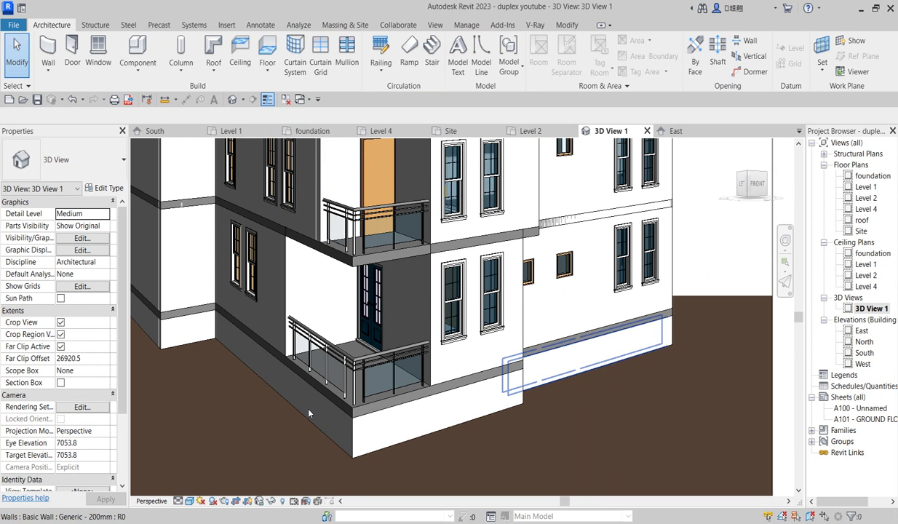
pyautogui.click(334, 350)
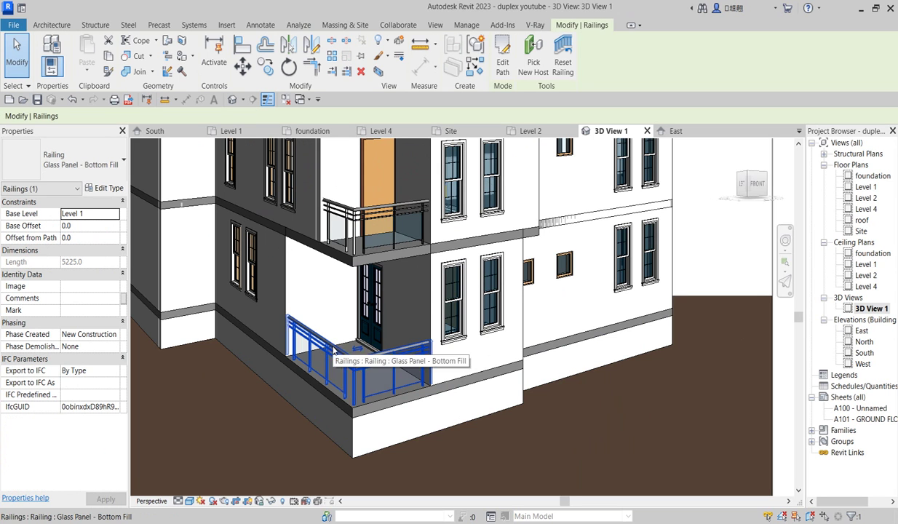
# Step: Edit the porch railing path in the Level 1 plan to shorten its side run
pyautogui.click(505, 64)
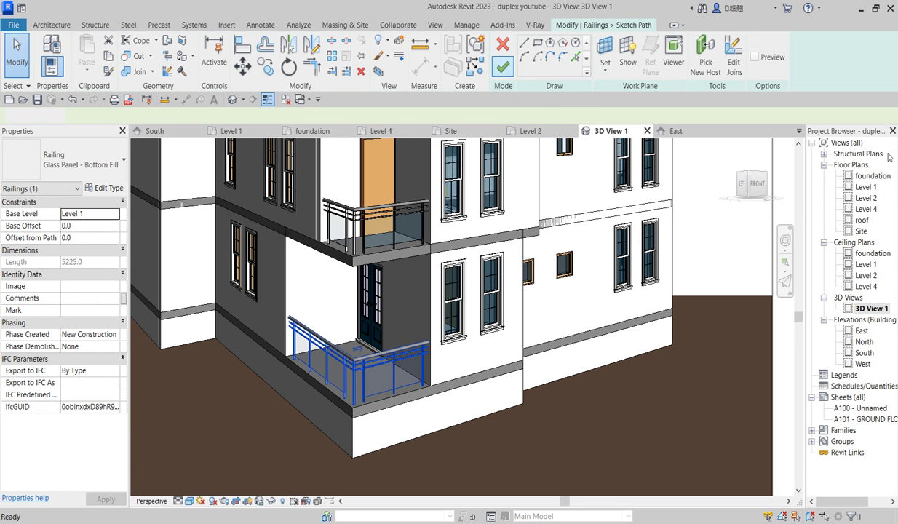
pyautogui.doubleClick(864, 188)
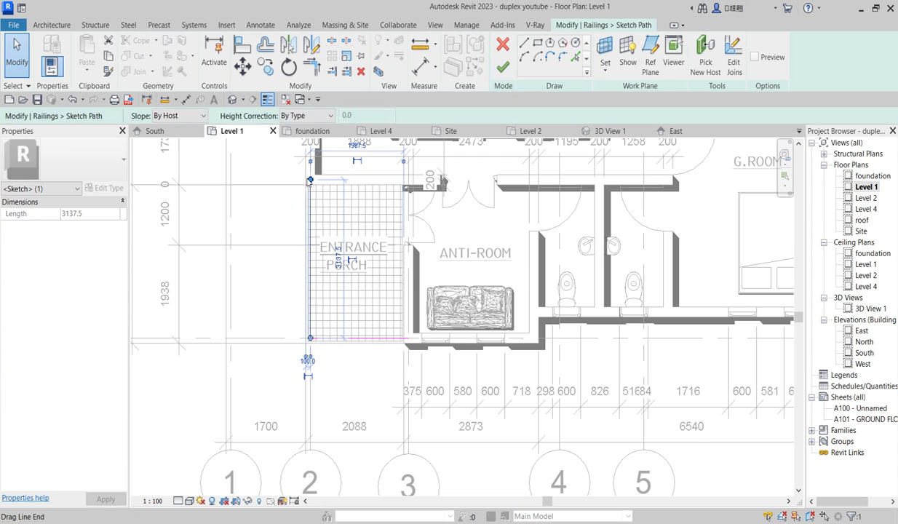
pyautogui.click(311, 188)
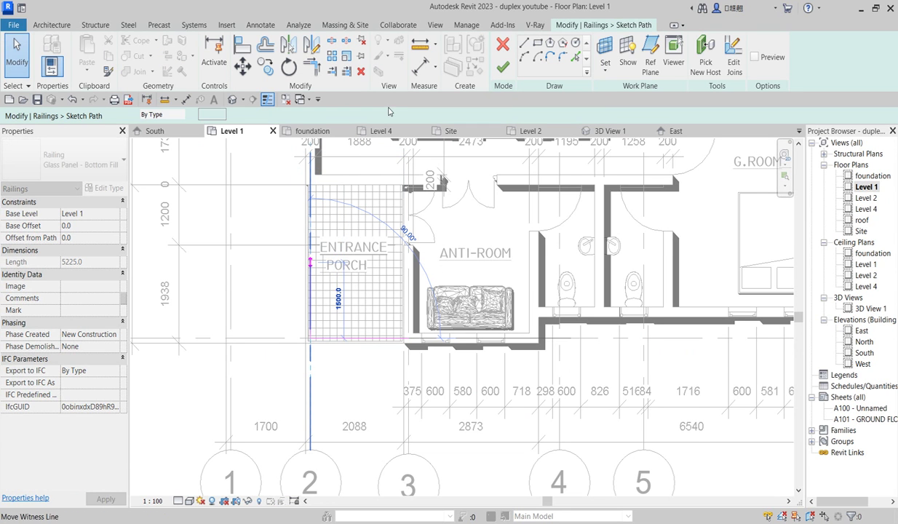
pyautogui.press('Escape')
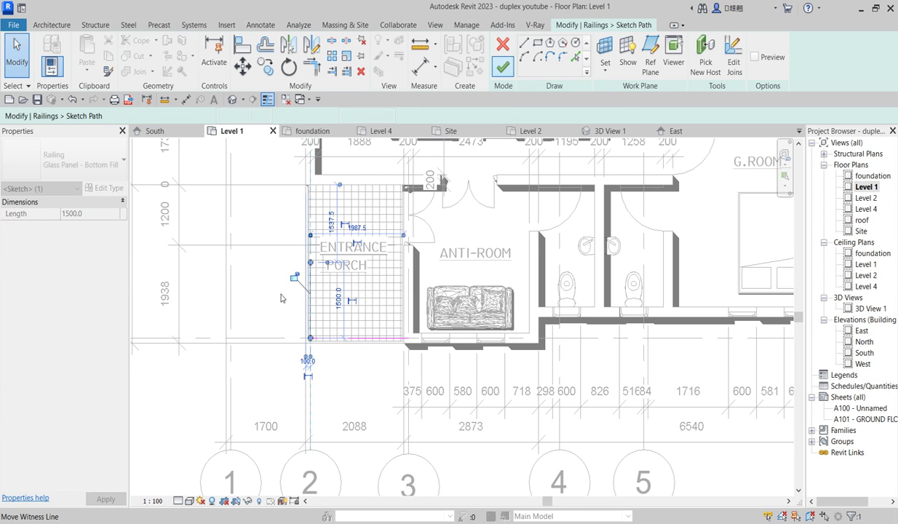
pyautogui.click(496, 66)
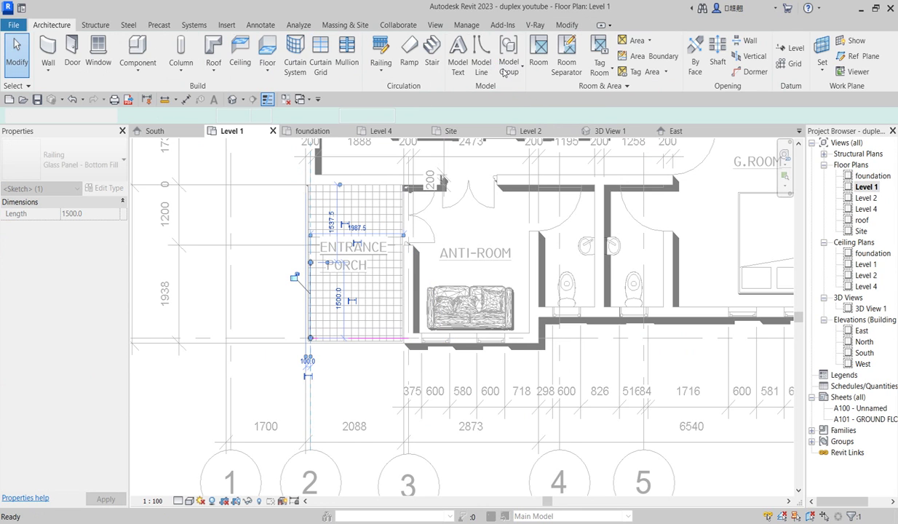
# Step: Review the revised porch railing in 3D View 1, then open the South elevation
pyautogui.doubleClick(867, 308)
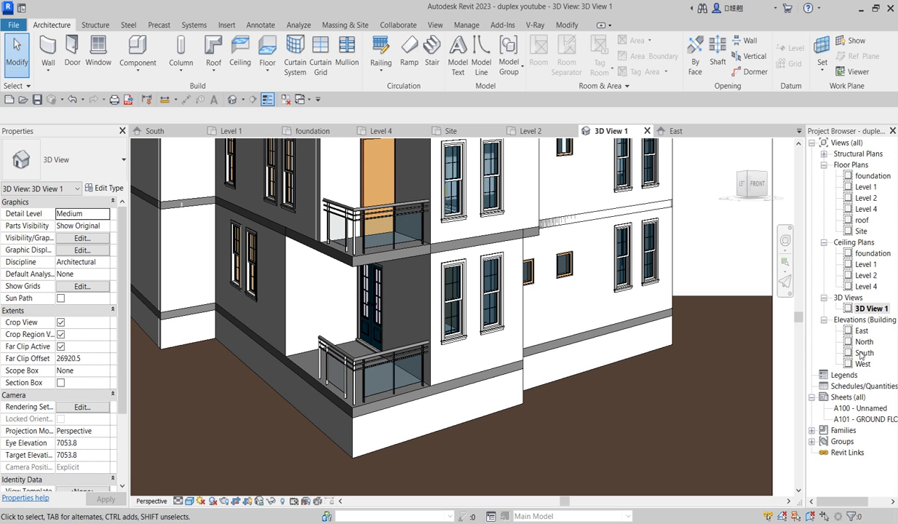
pyautogui.doubleClick(862, 353)
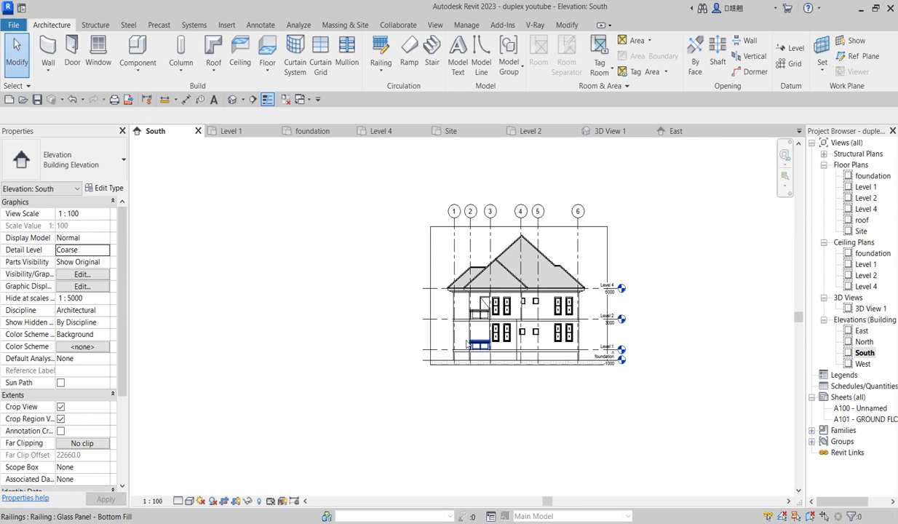
# Step: Zoom into the porch on the South elevation and start the Component tool
pyautogui.scroll(3, 466, 345)
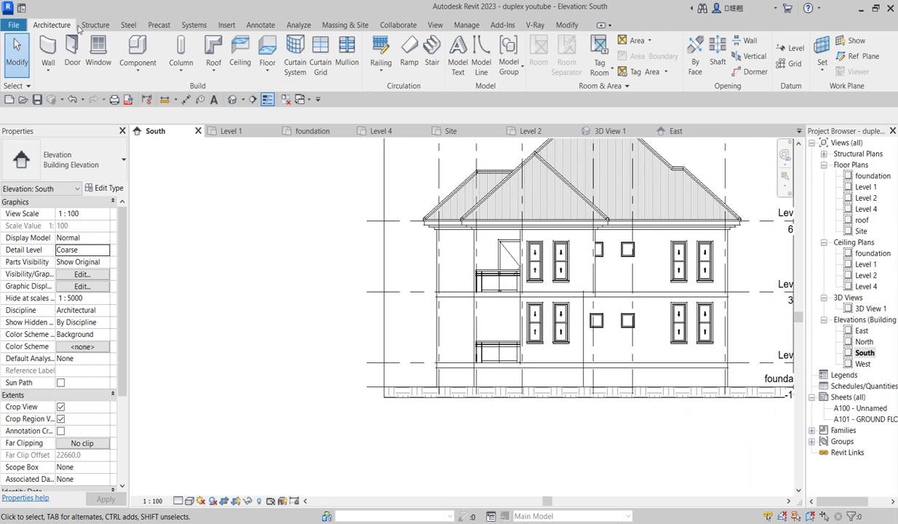
pyautogui.click(136, 48)
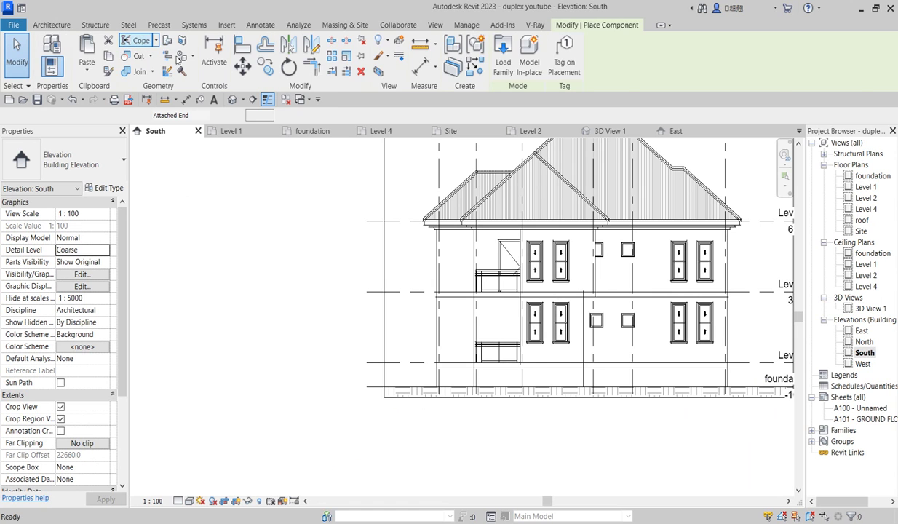
pyautogui.press('Escape')
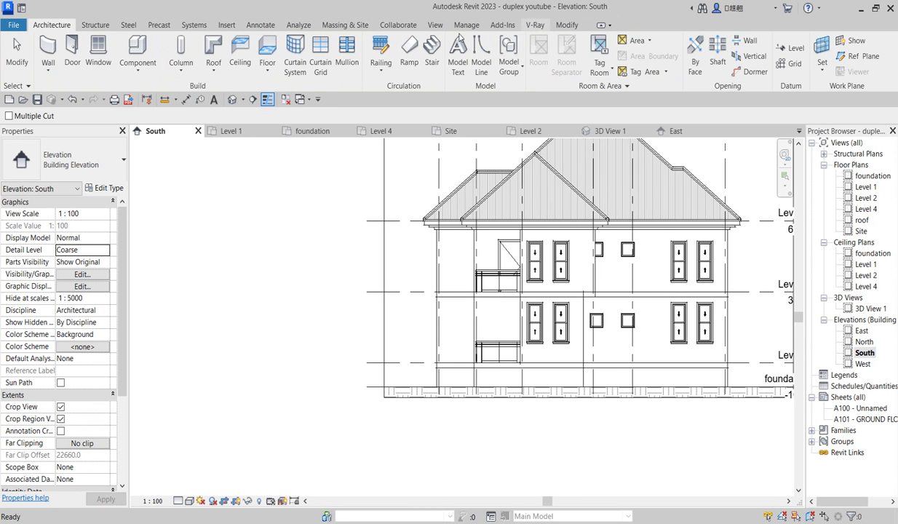
pyautogui.click(137, 48)
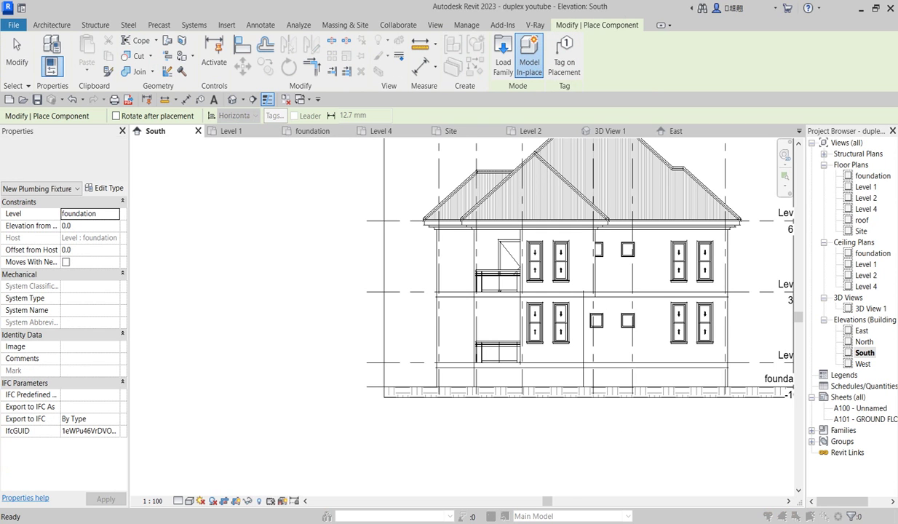
# Step: Start a Model In-place family and select Casework as its category
pyautogui.click(529, 55)
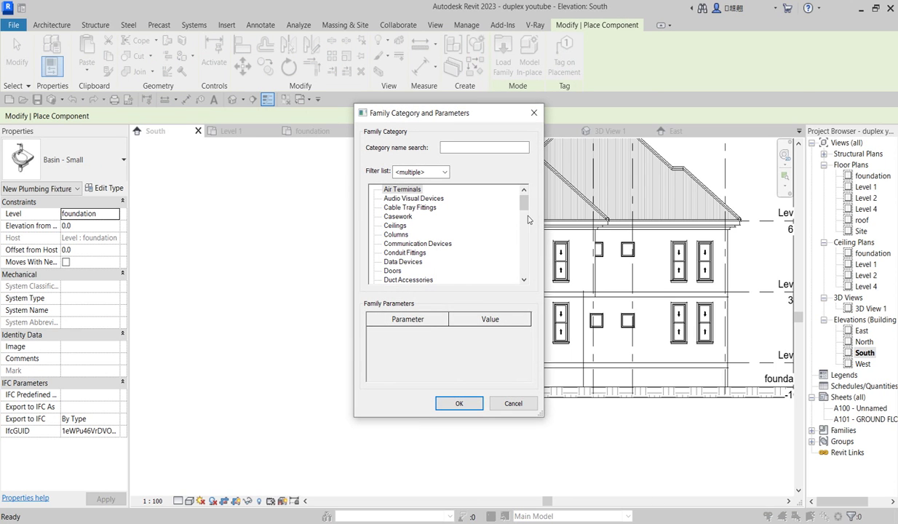
pyautogui.moveTo(525, 221); pyautogui.dragTo(523, 253)
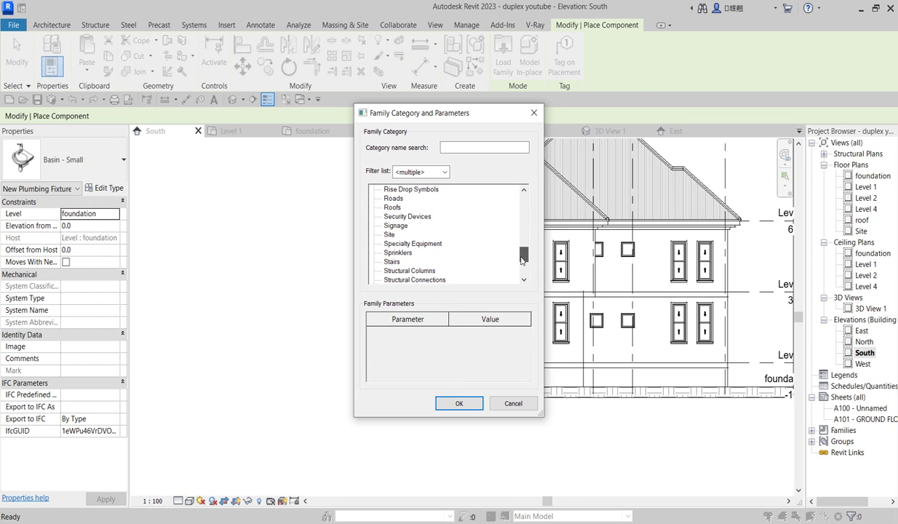
pyautogui.moveTo(521, 259); pyautogui.dragTo(509, 187)
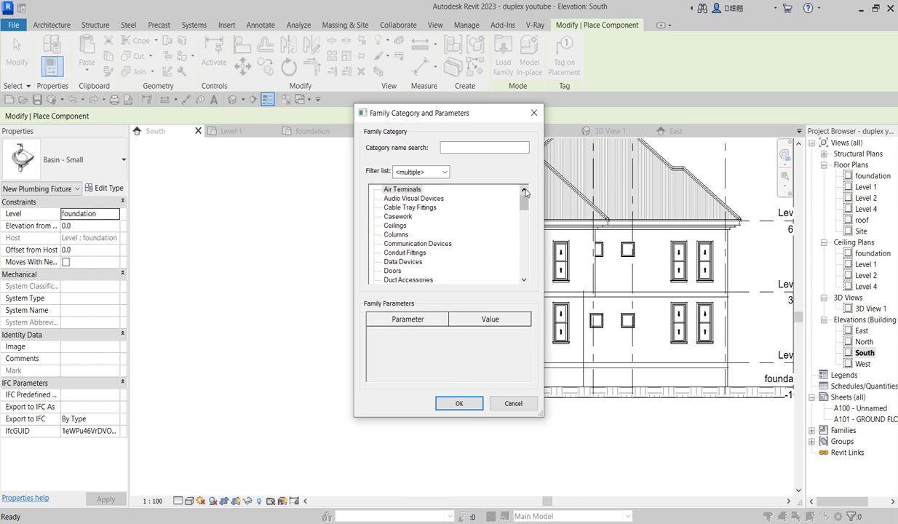
pyautogui.click(399, 217)
# Step: Confirm the Casework category and accept the default name Casework 1
pyautogui.click(459, 403)
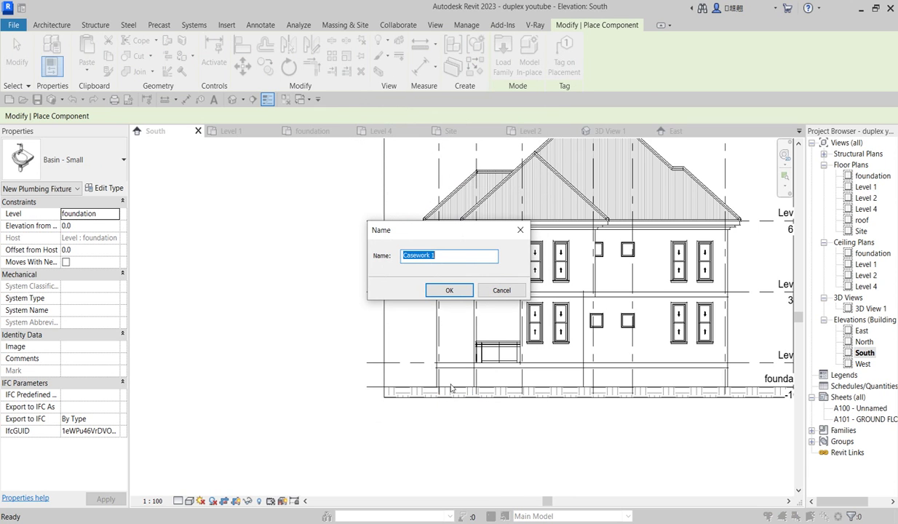
pyautogui.click(449, 290)
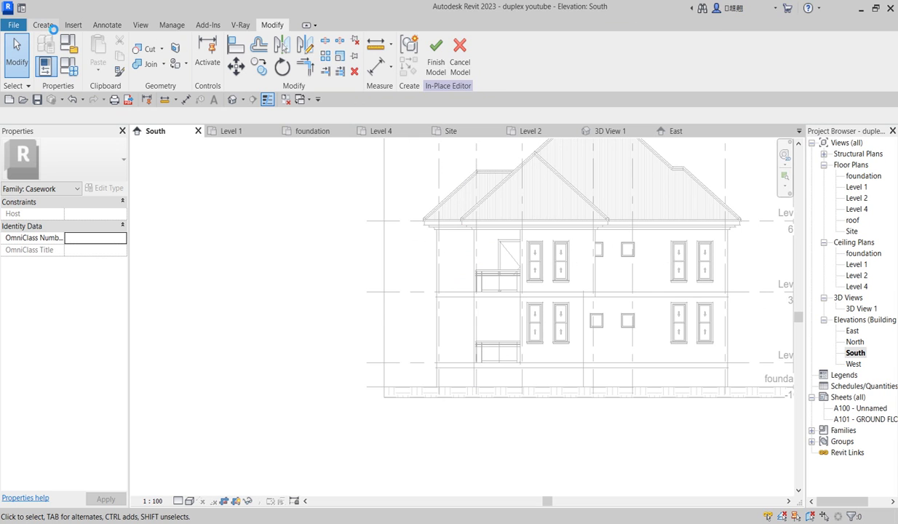
# Step: Start an extrusion in the Casework family, keeping Pick a plane for its work plane
pyautogui.click(53, 27)
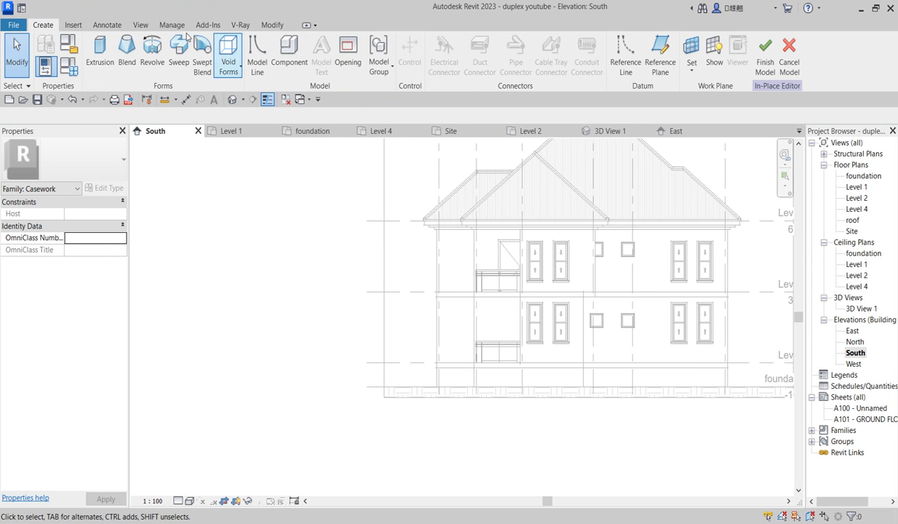
pyautogui.click(108, 56)
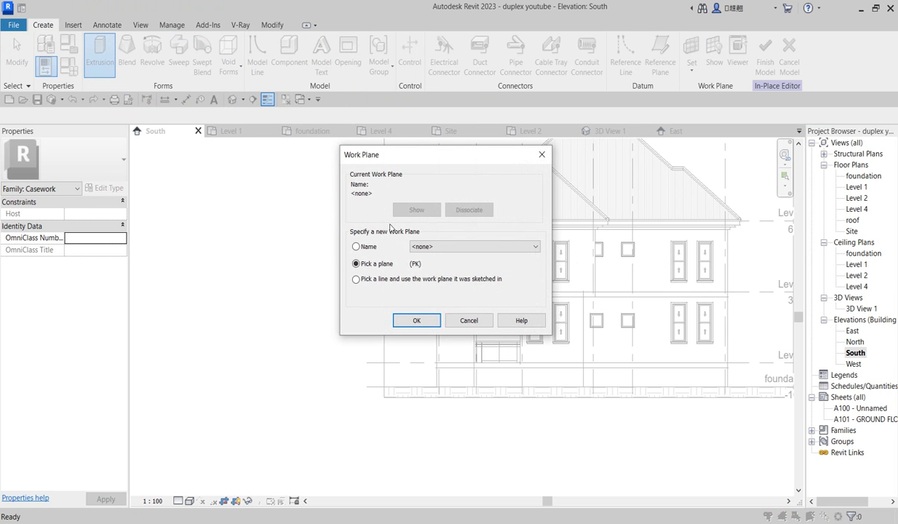
pyautogui.click(536, 249)
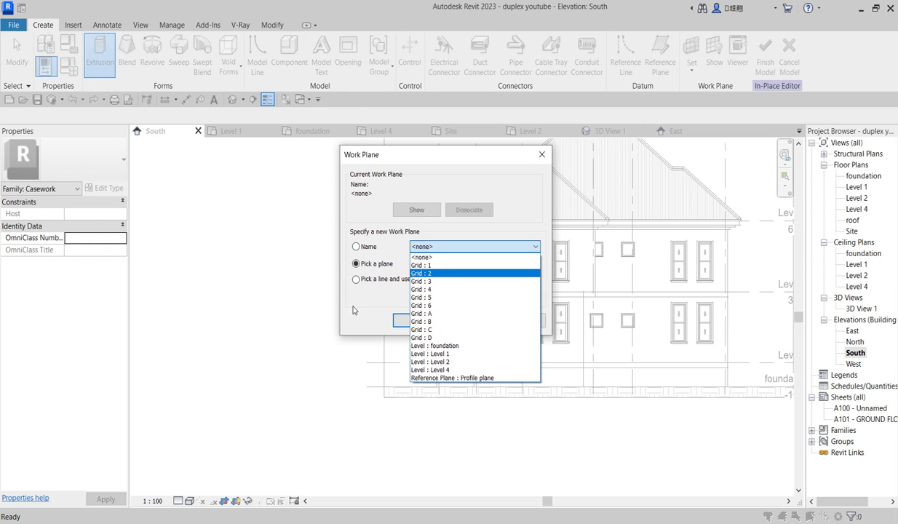
pyautogui.click(276, 356)
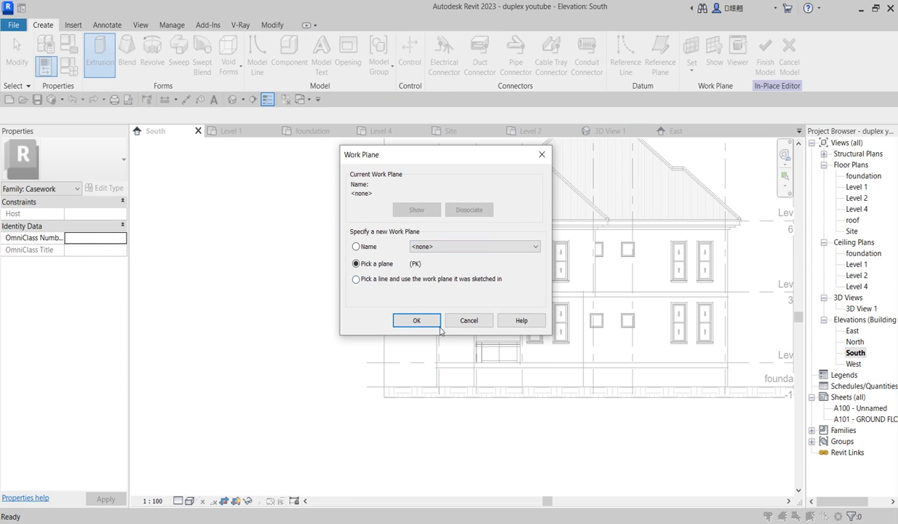
pyautogui.click(536, 249)
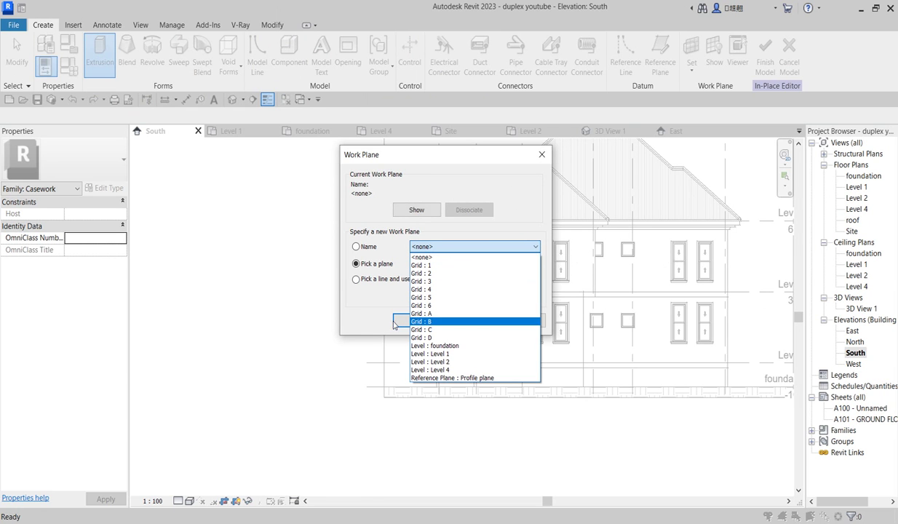
pyautogui.click(252, 336)
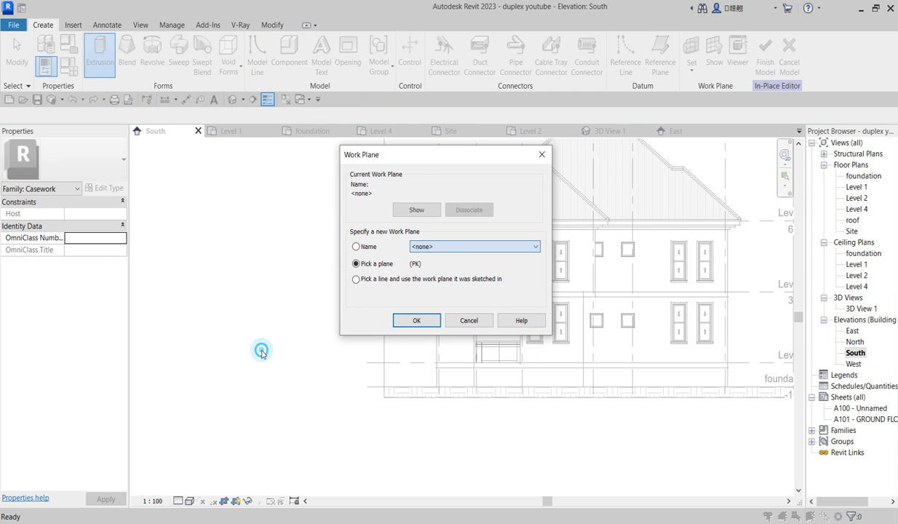
pyautogui.click(413, 320)
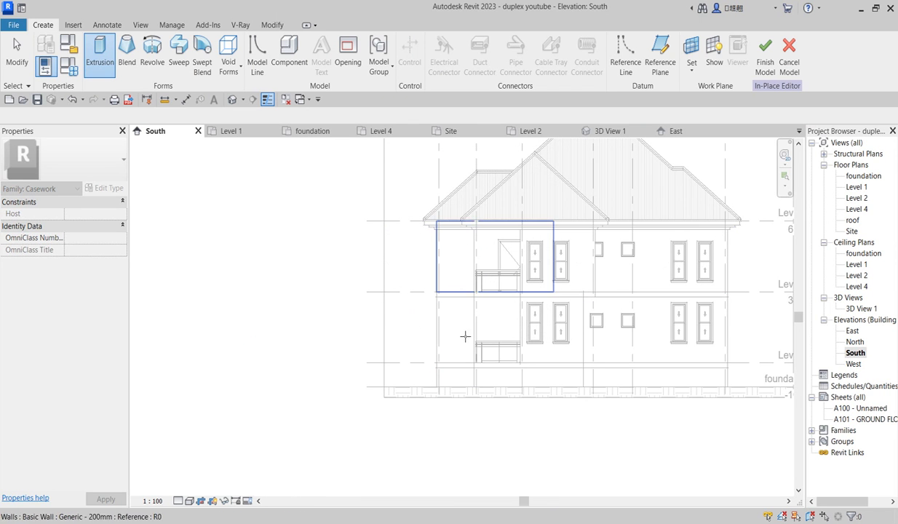
# Step: Set the foundation wall as the work plane and sketch the top 300 treads and 200 risers
pyautogui.click(493, 371)
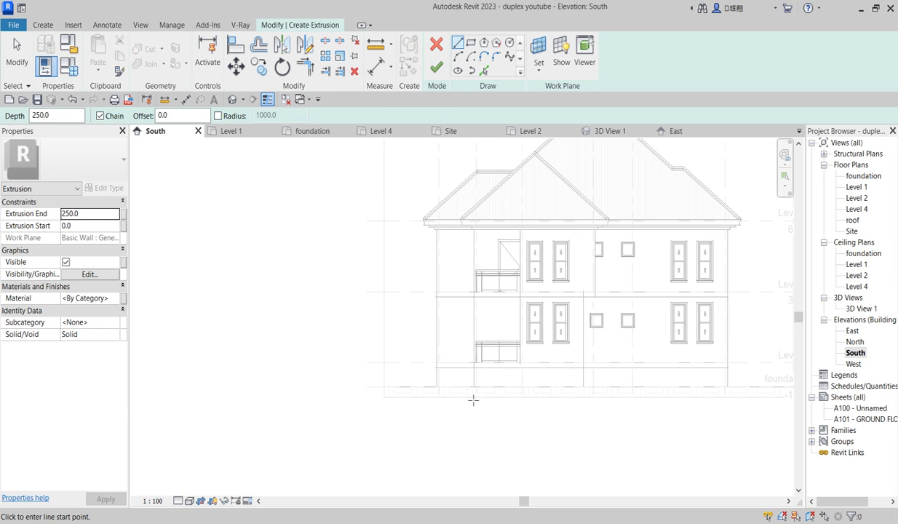
pyautogui.scroll(2, 481, 373)
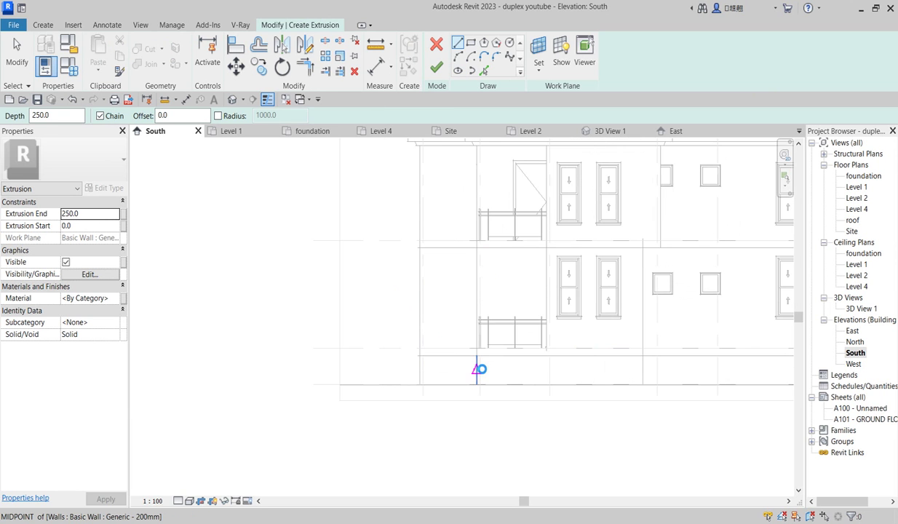
pyautogui.click(479, 360)
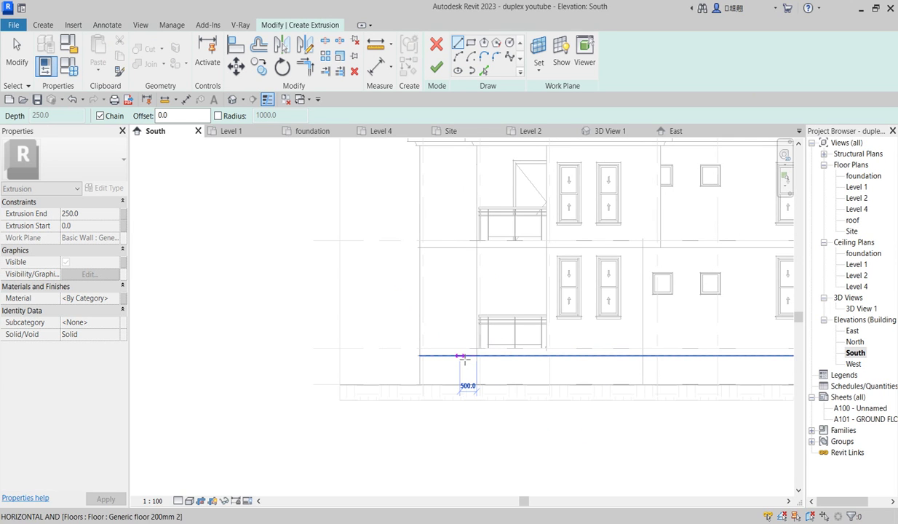
pyautogui.click(460, 355)
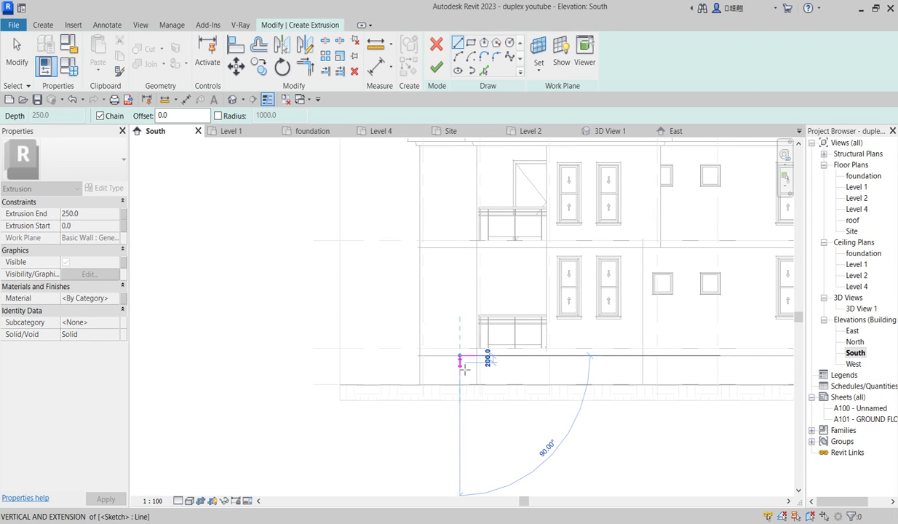
pyautogui.click(447, 361)
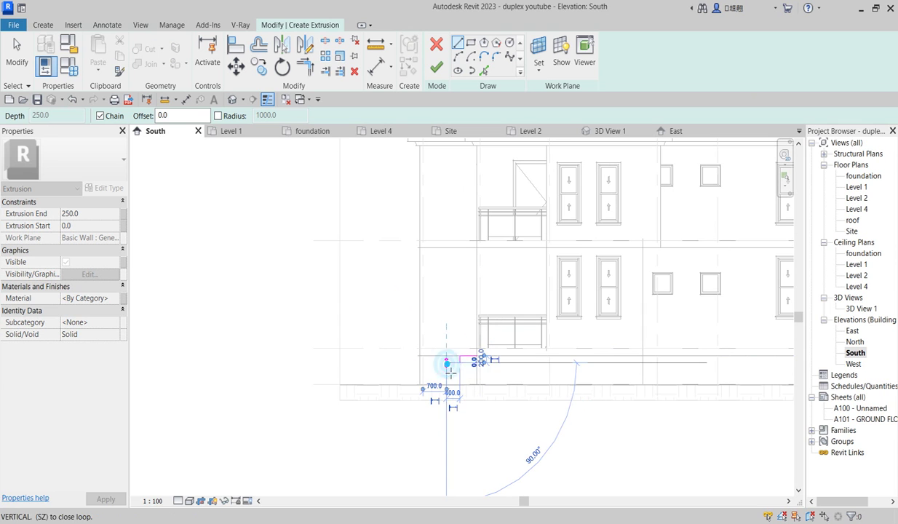
pyautogui.click(448, 371)
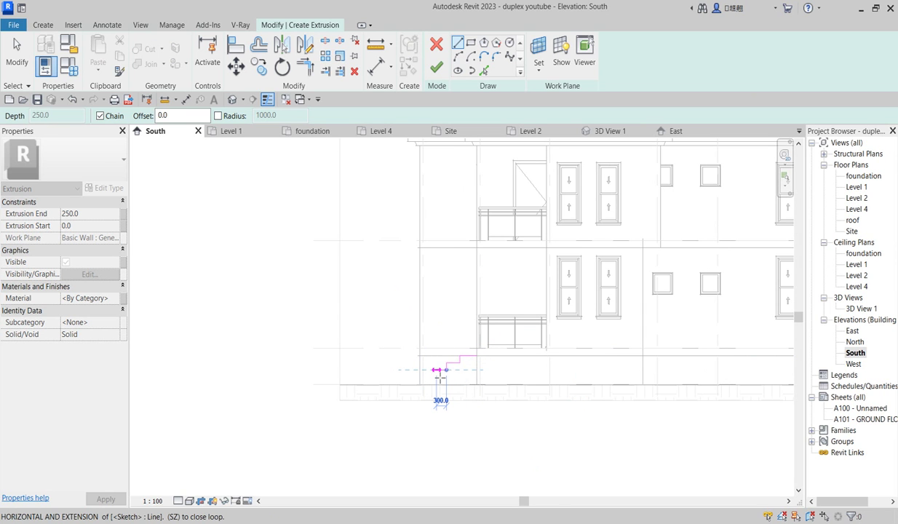
pyautogui.click(436, 372)
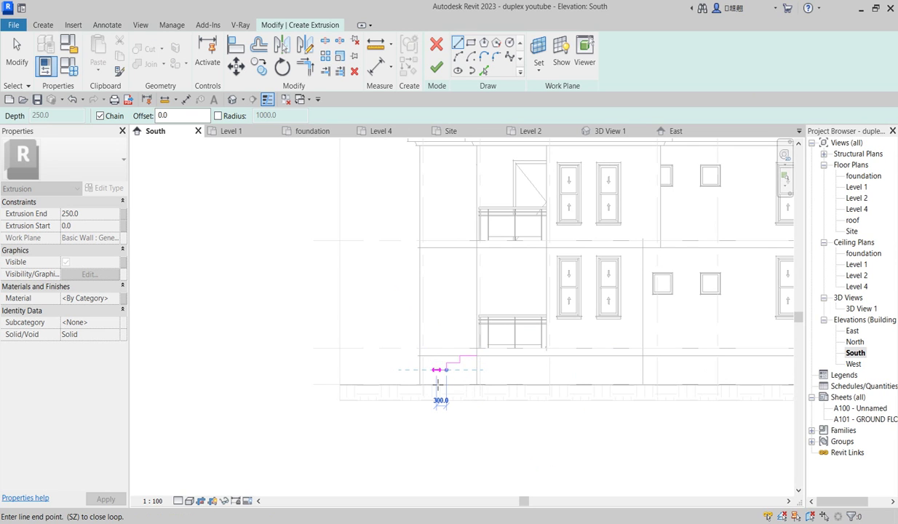
# Step: Complete the lowest step, 1500 base and 800 back edge, then finish the extrusion
pyautogui.scroll(3, 437, 371)
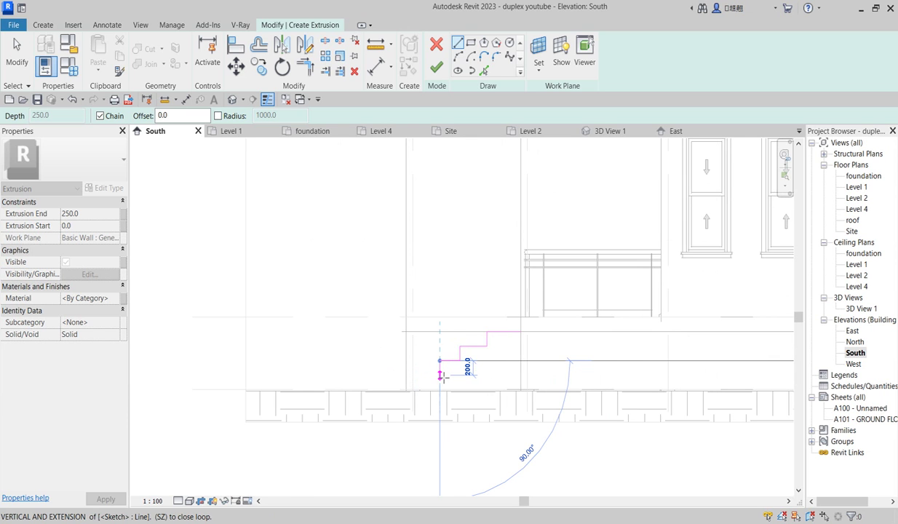
pyautogui.click(429, 381)
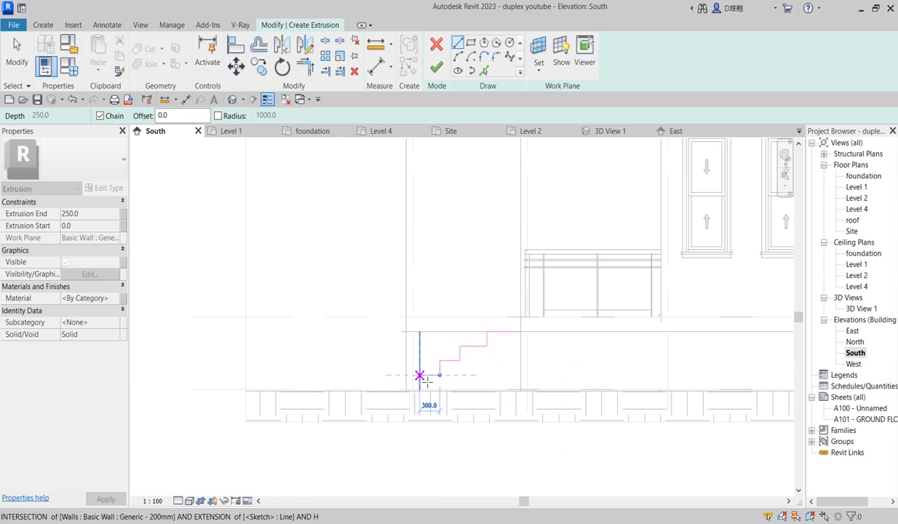
pyautogui.click(420, 375)
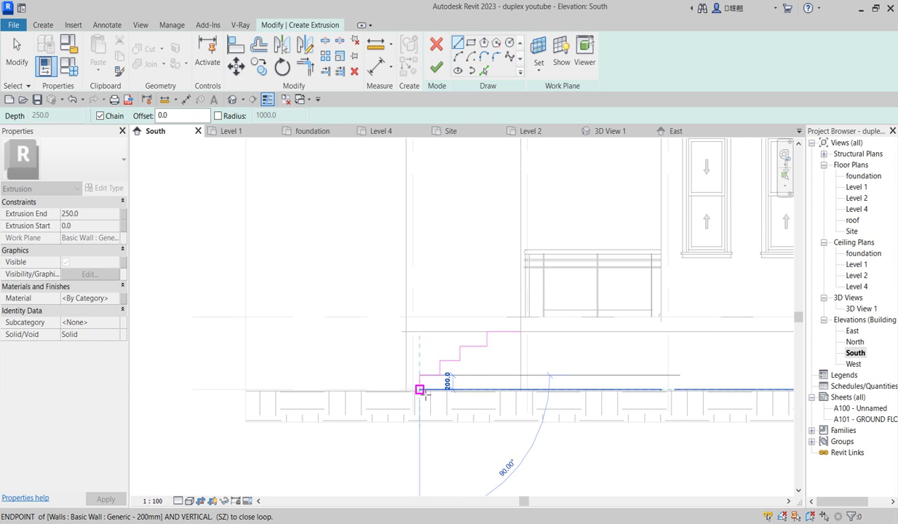
pyautogui.click(420, 389)
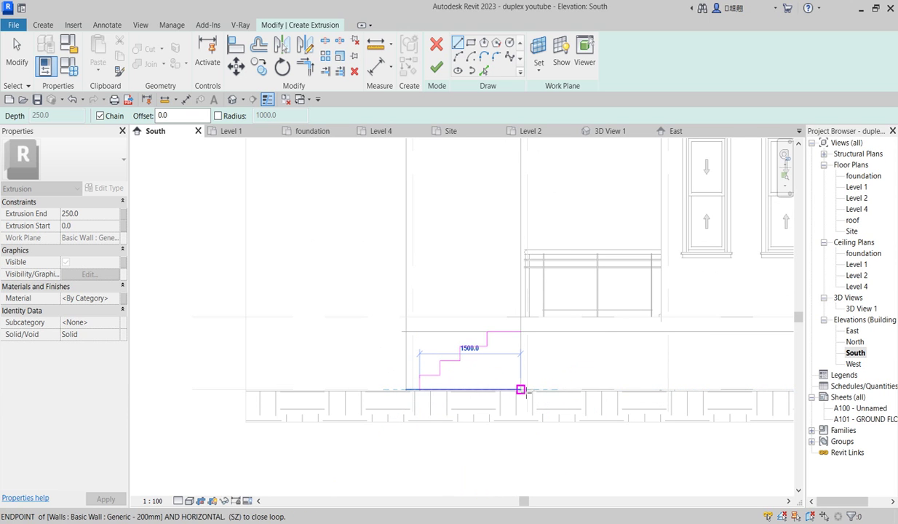
pyautogui.click(521, 390)
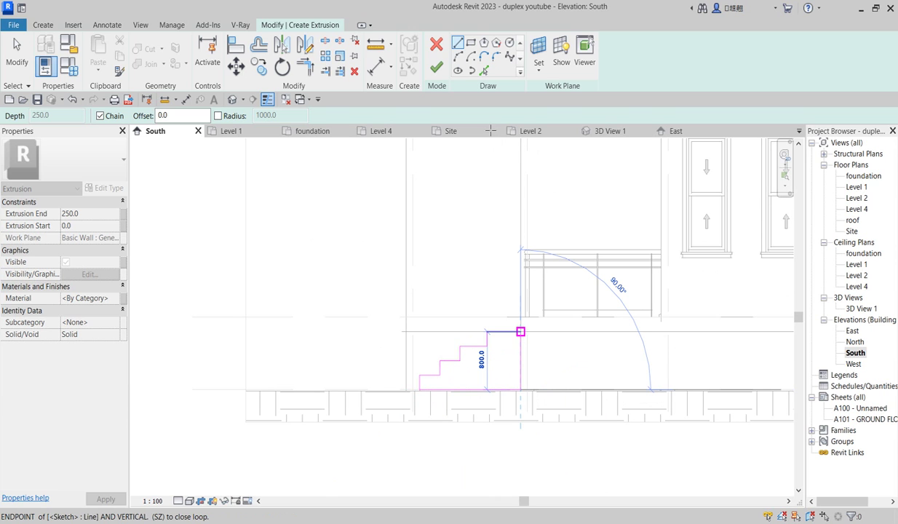
pyautogui.click(520, 332)
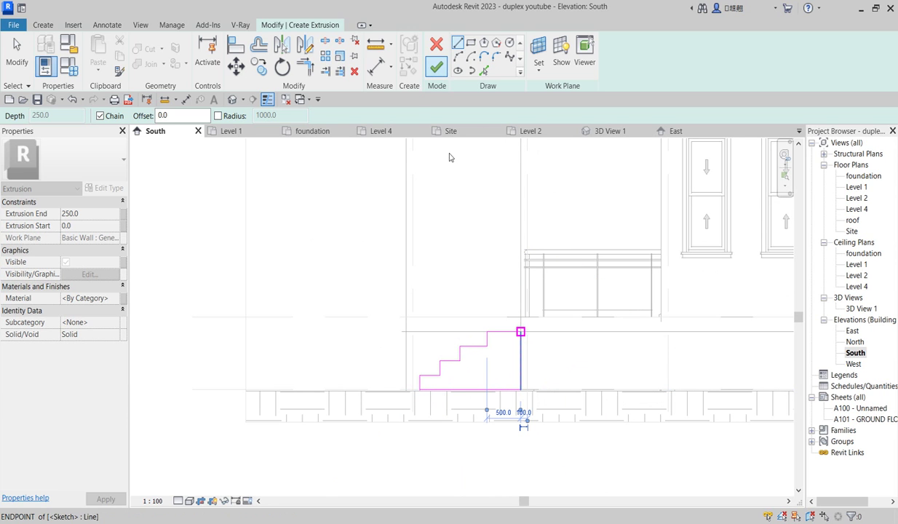
pyautogui.press('Return')
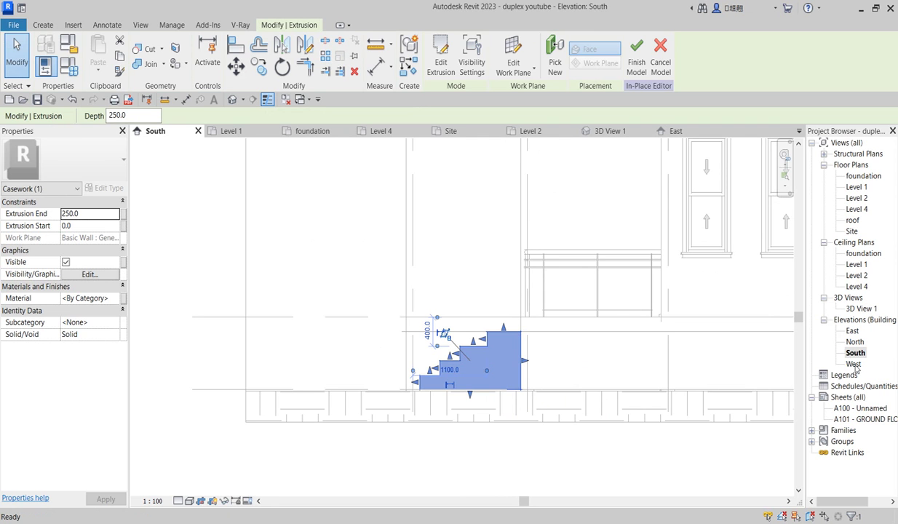
# Step: In the West elevation, stretch the step extrusion to a 1707.5 depth, from −1457.5 to 250.0
pyautogui.doubleClick(855, 366)
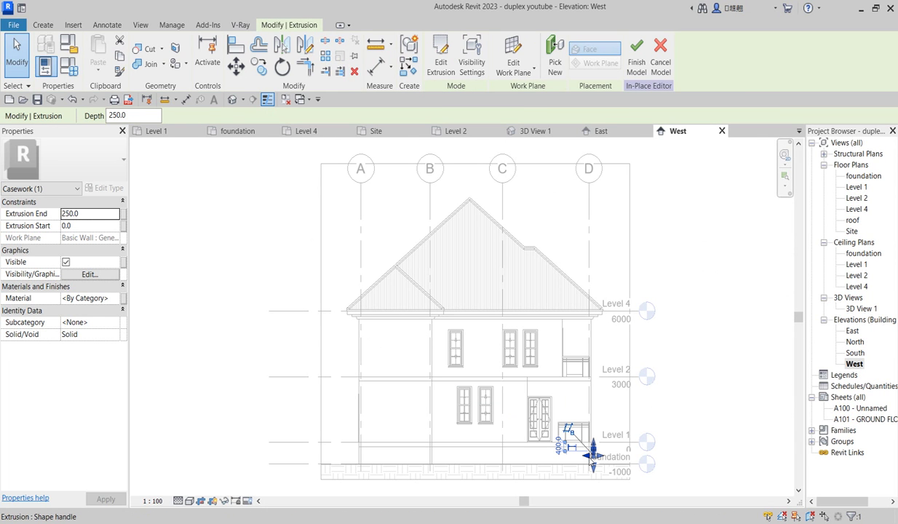
pyautogui.scroll(3, 585, 457)
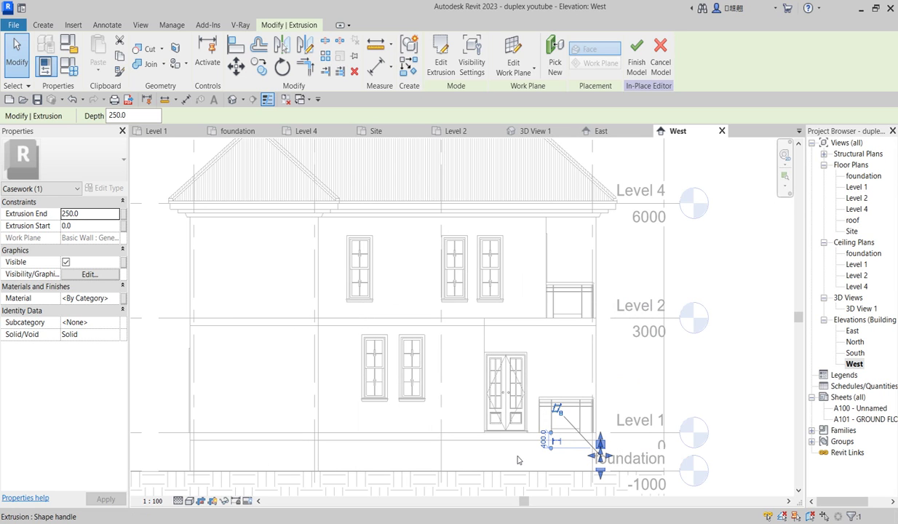
pyautogui.moveTo(500, 440); pyautogui.dragTo(517, 460)
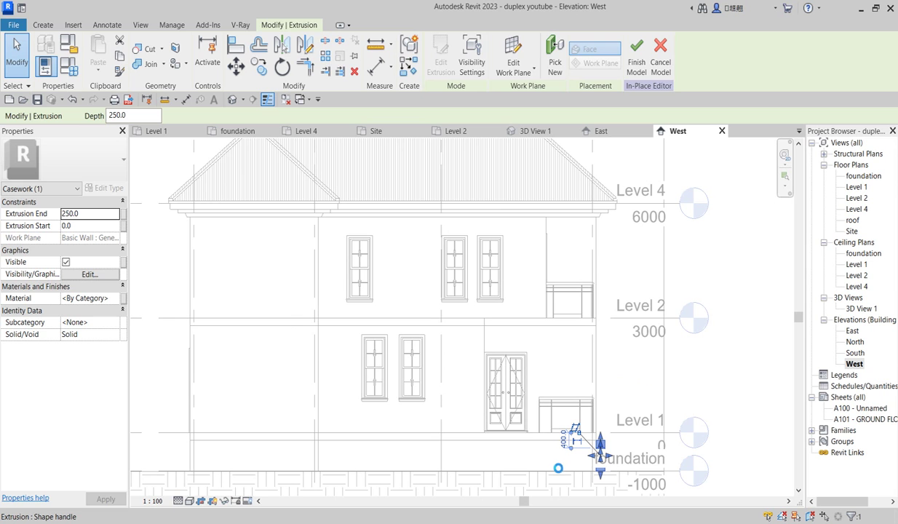
pyautogui.moveTo(591, 457); pyautogui.dragTo(539, 456)
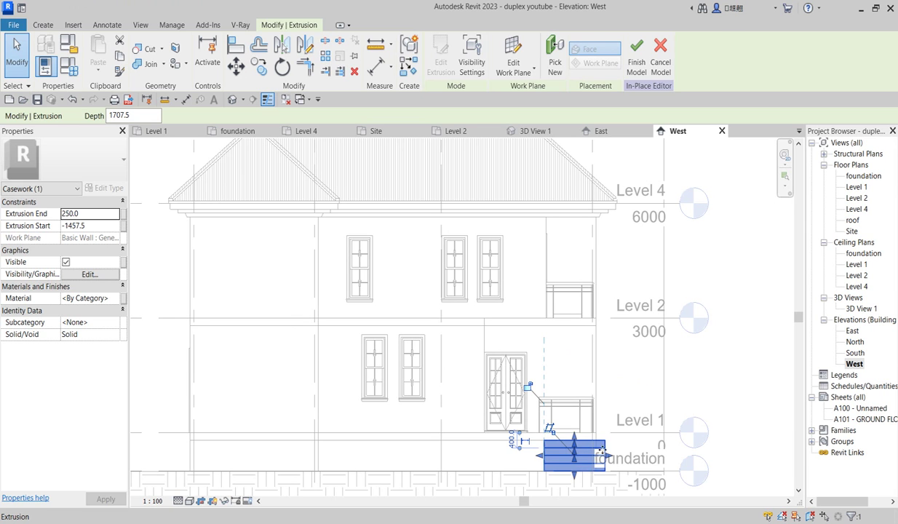
pyautogui.press('Escape')
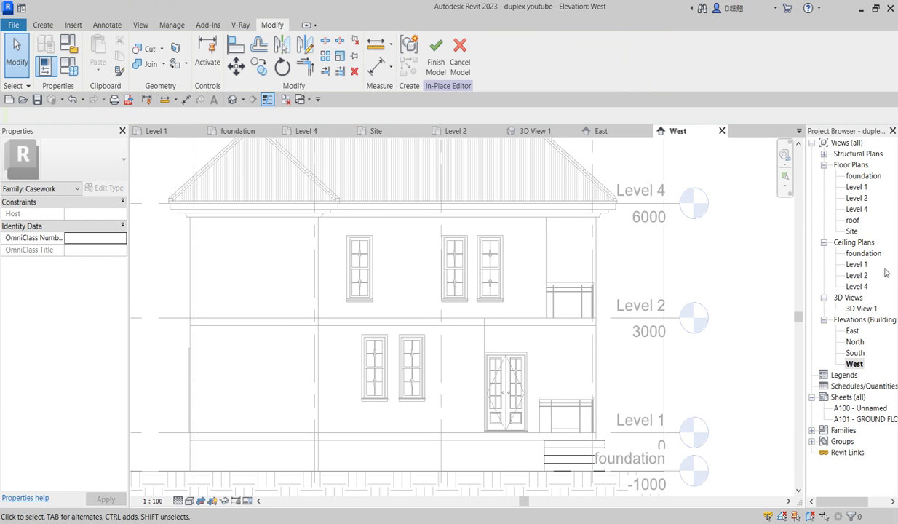
# Step: In 3D View 1, extend the steps along the porch to a 3487.5 depth (−3237.5 to 250.0)
pyautogui.doubleClick(861, 309)
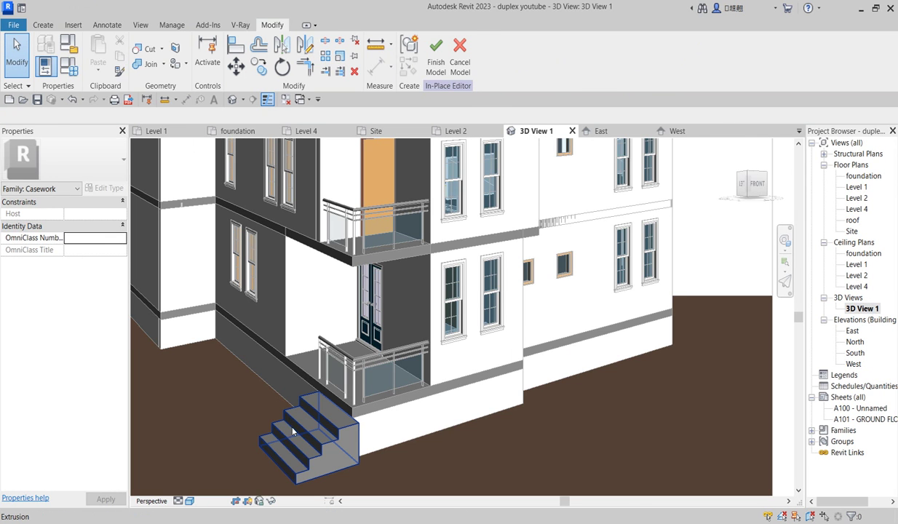
pyautogui.click(294, 432)
pyautogui.scroll(2, 313, 422)
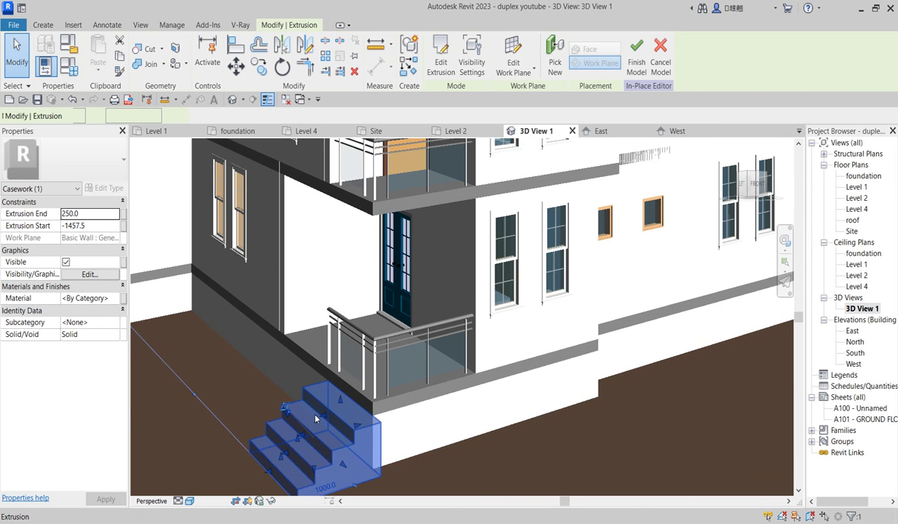
pyautogui.scroll(4, 276, 407)
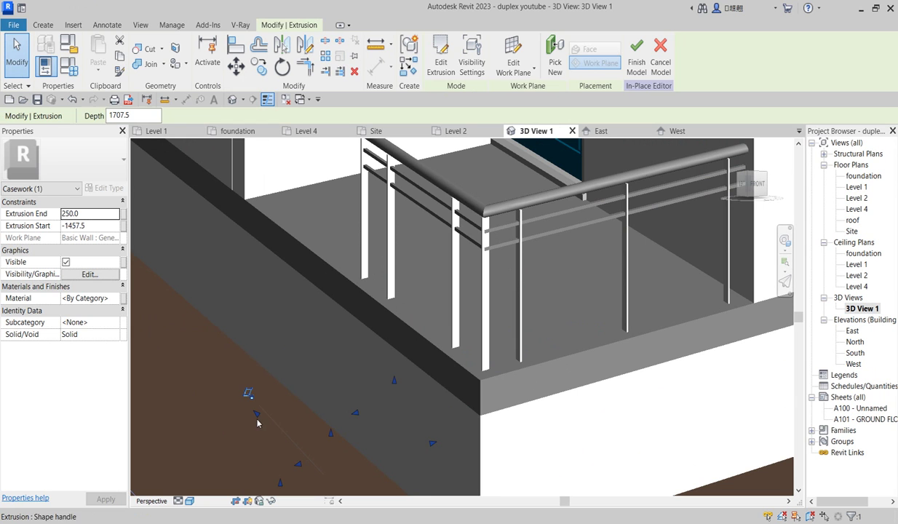
pyautogui.moveTo(256, 417); pyautogui.dragTo(153, 250)
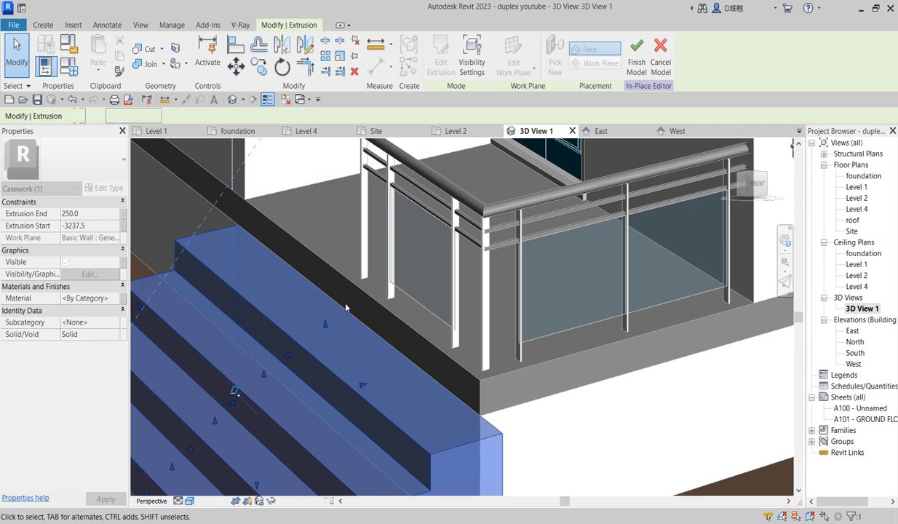
pyautogui.scroll(-3, 421, 306)
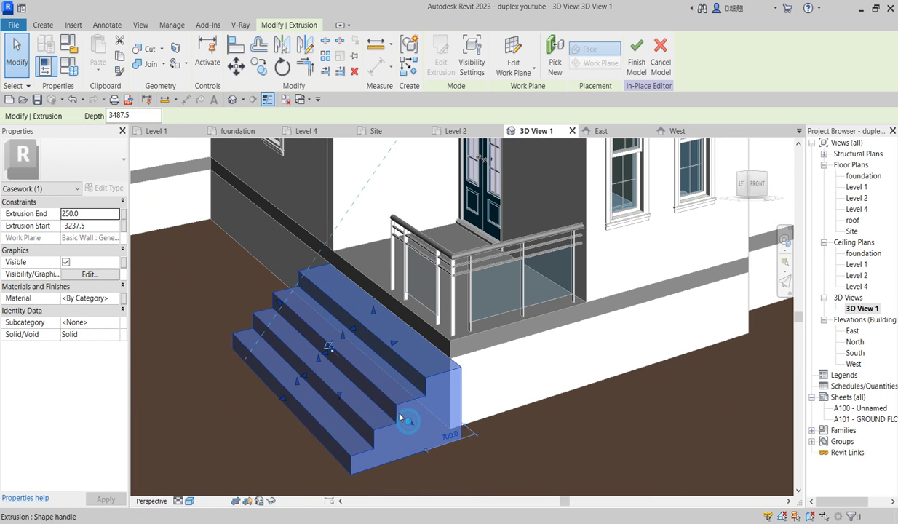
pyautogui.moveTo(384, 407); pyautogui.dragTo(415, 430)
pyautogui.click(513, 437)
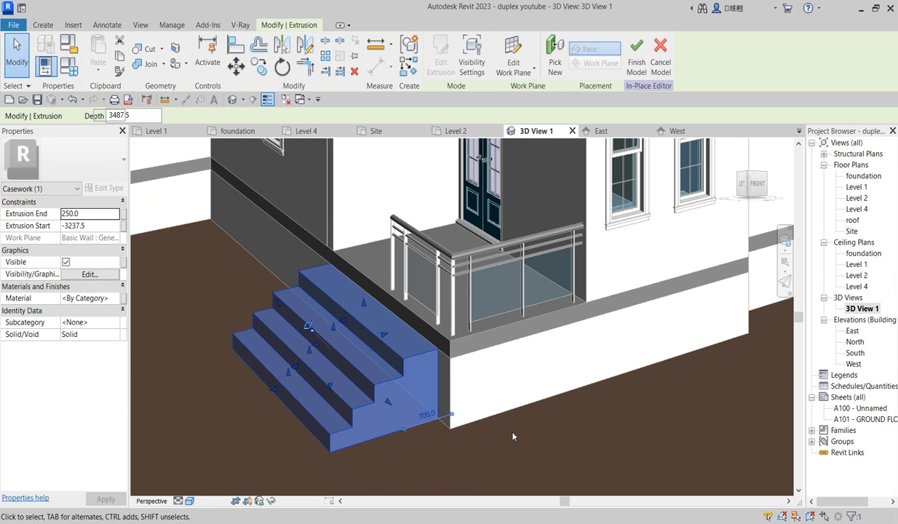
pyautogui.scroll(-5, 512, 435)
pyautogui.scroll(2, 567, 397)
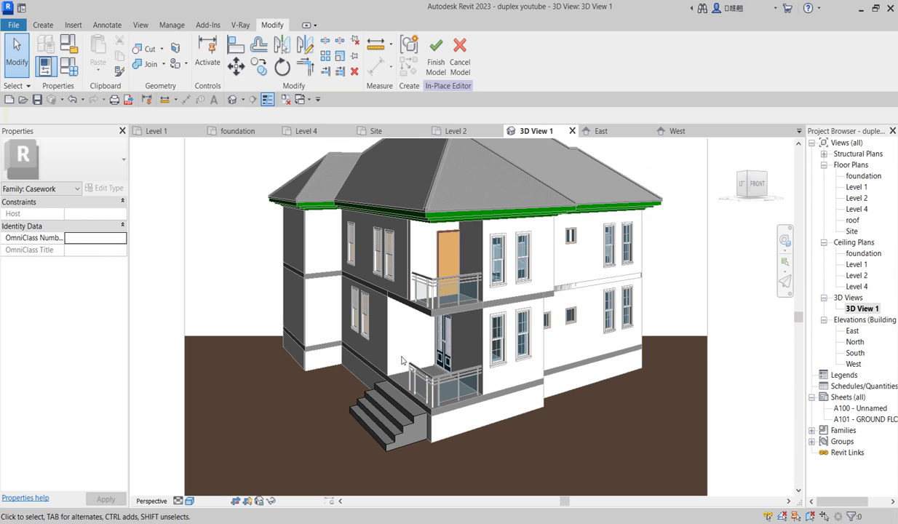
# Step: Finish the in-place model from the In-Place Editor panel
pyautogui.scroll(-2, 377, 386)
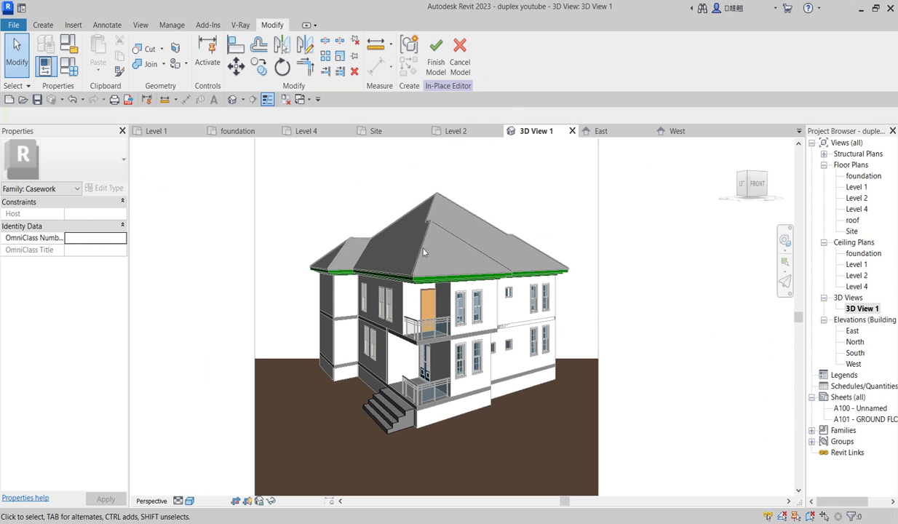
pyautogui.click(435, 58)
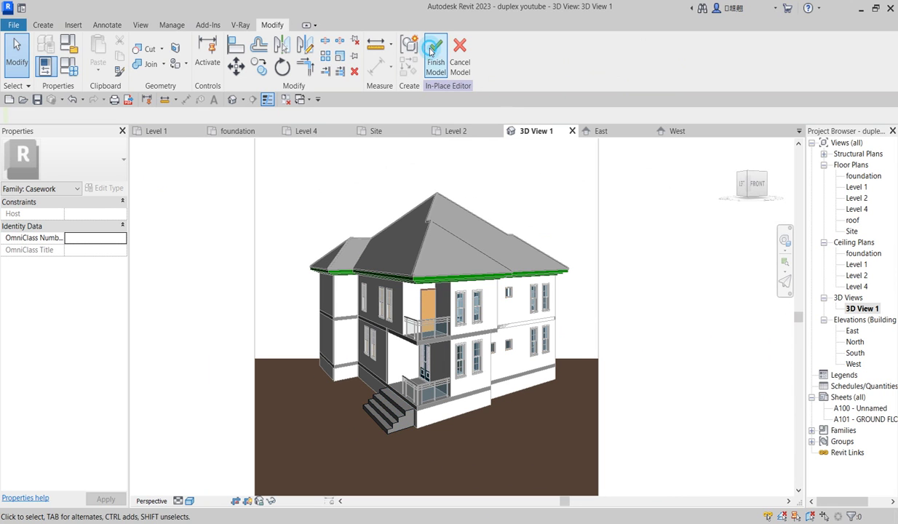